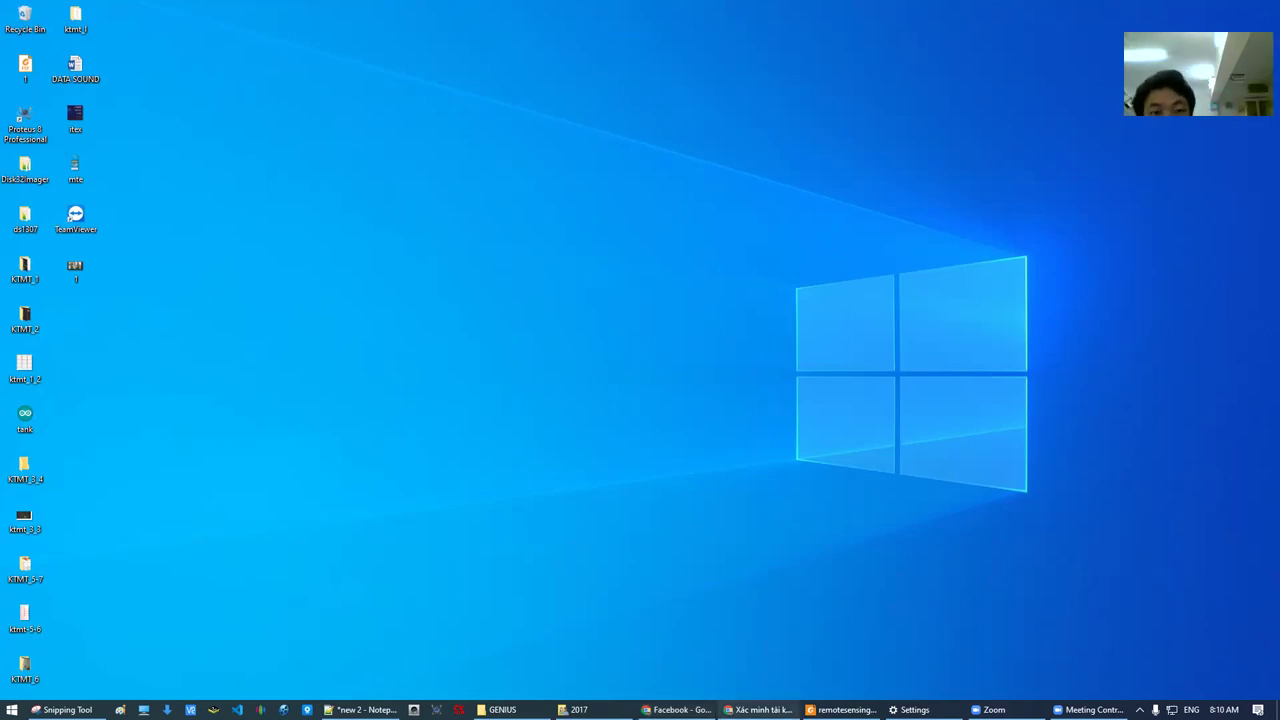
- Restore the minimized Chrome window from the taskbar
{"action": "left_click", "coordinate": [758, 709]}
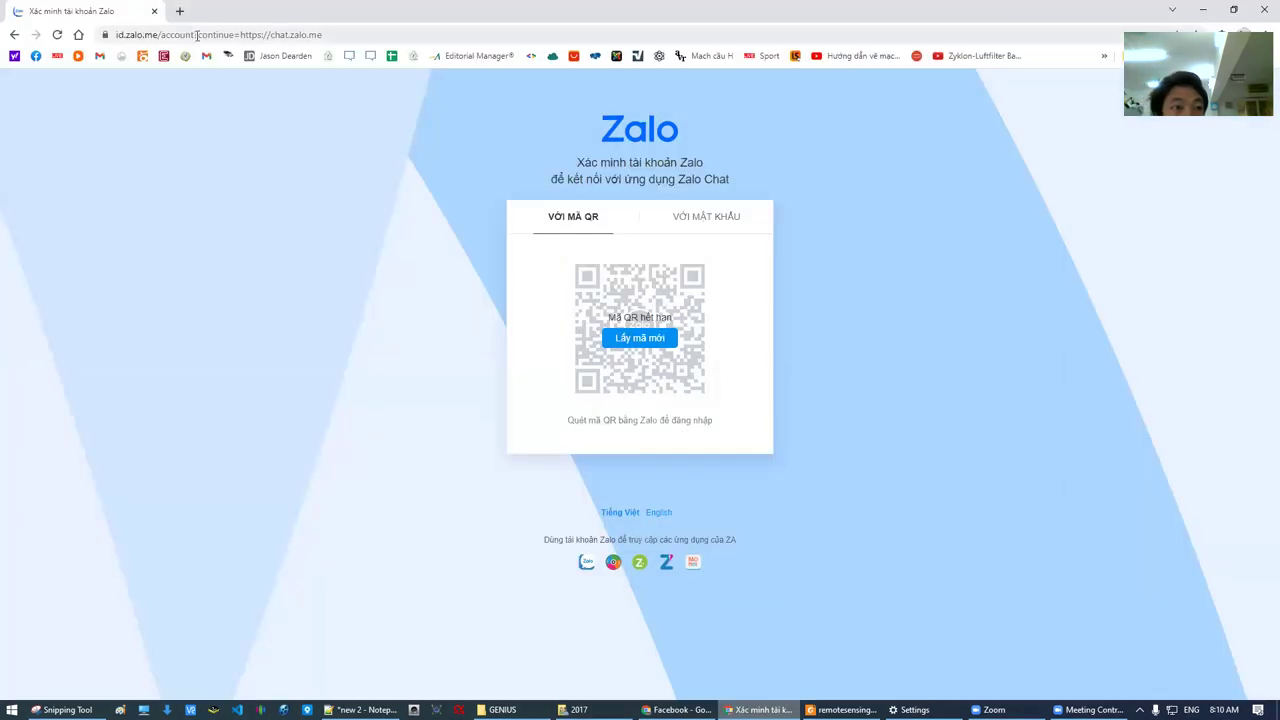
- Search Google for 'vnc viewer' from Chrome's address bar
{"action": "left_click", "coordinate": [316, 30]}
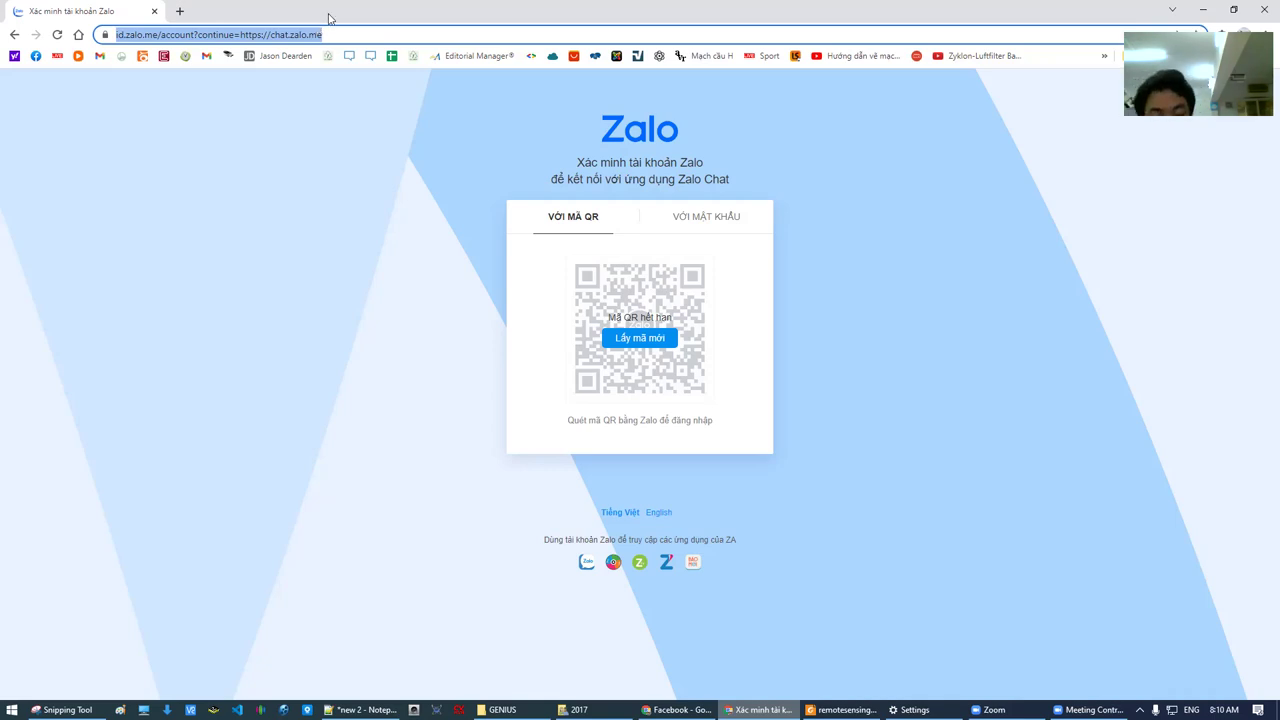
{"action": "type", "text": "vnc view"}
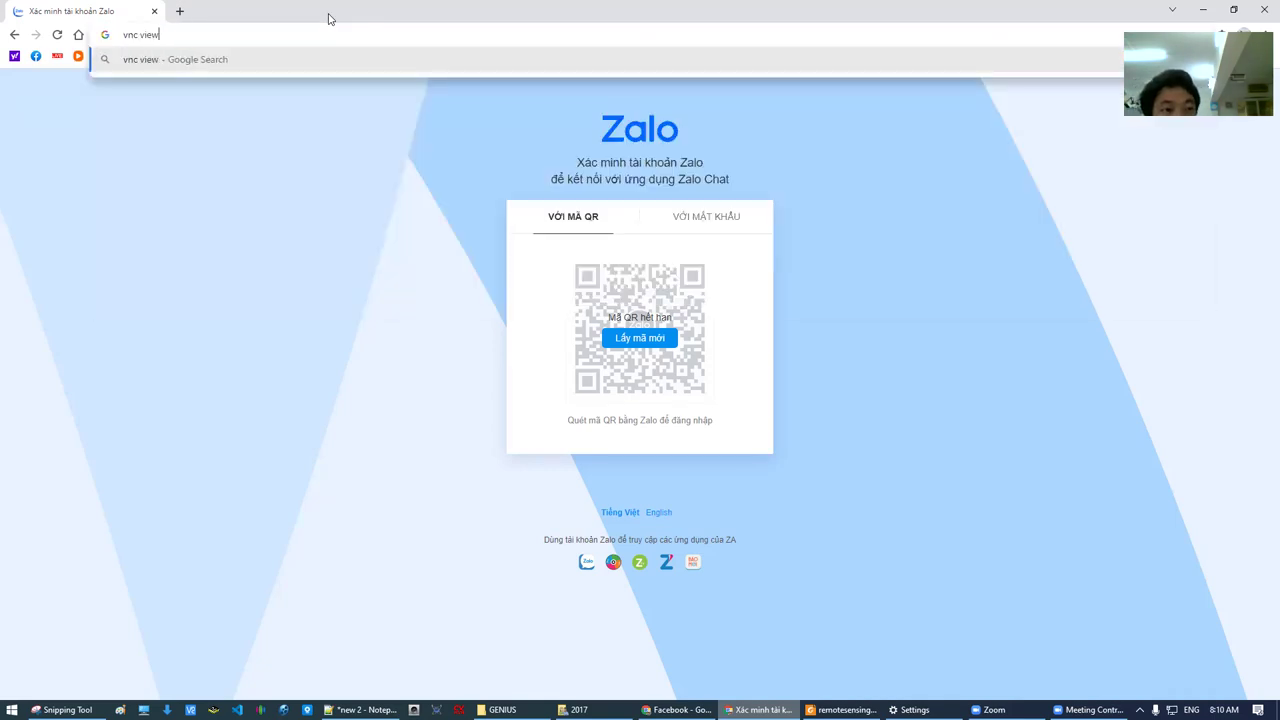
{"action": "type", "text": "er"}
{"action": "key", "text": "Return"}
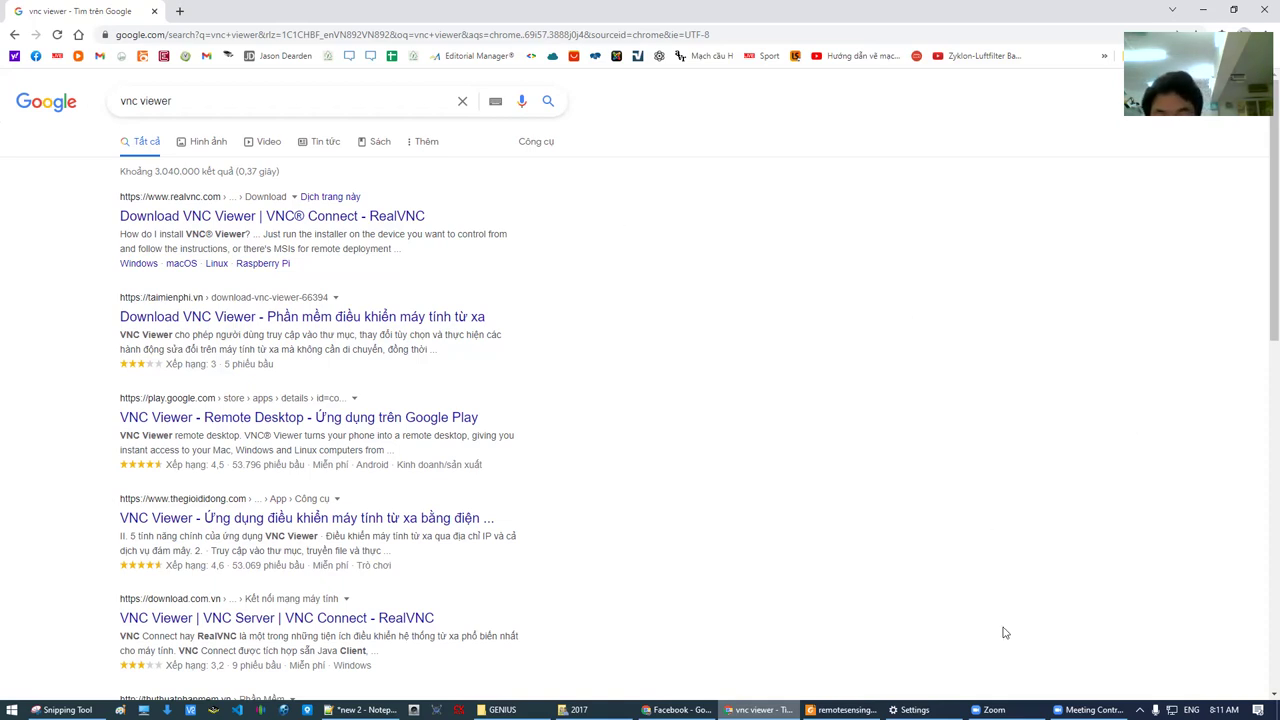
- Open RealVNC's VNC Viewer download page, check the SHA256 checksum, and download the Windows installer
{"action": "left_click", "coordinate": [222, 226]}
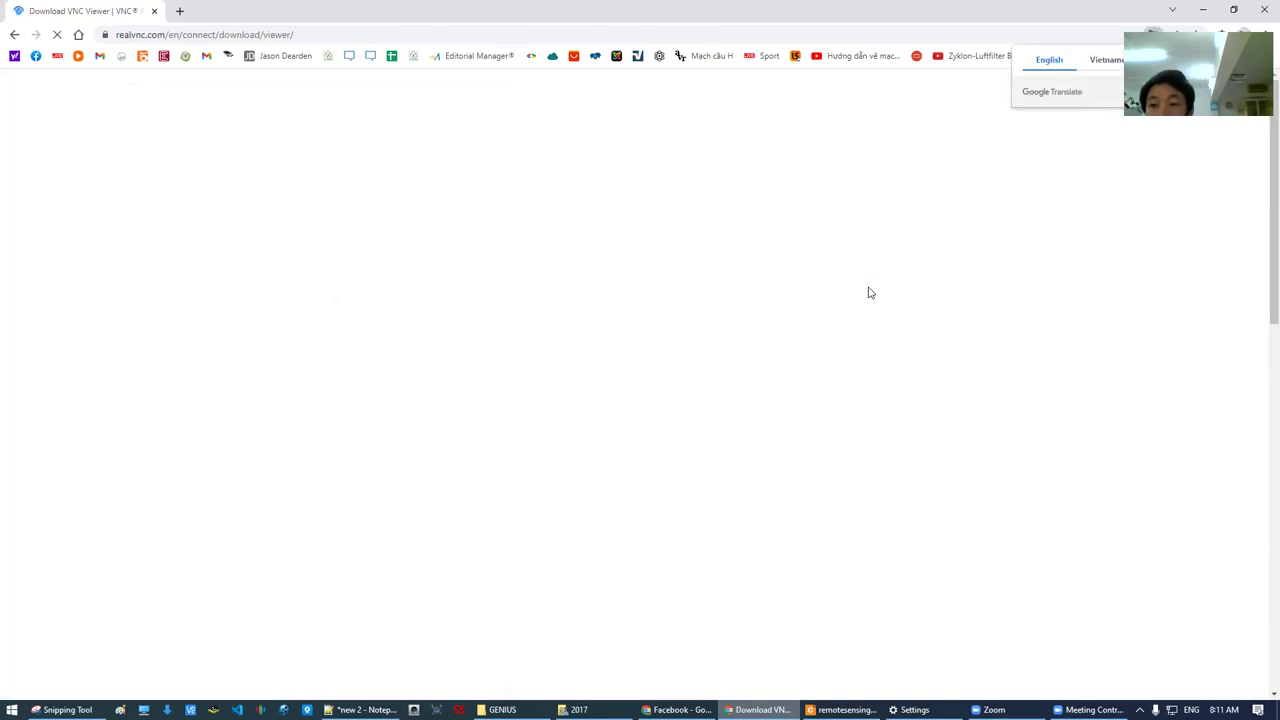
{"action": "scroll", "coordinate": [372, 425], "scroll_direction": "down", "scroll_amount": 1}
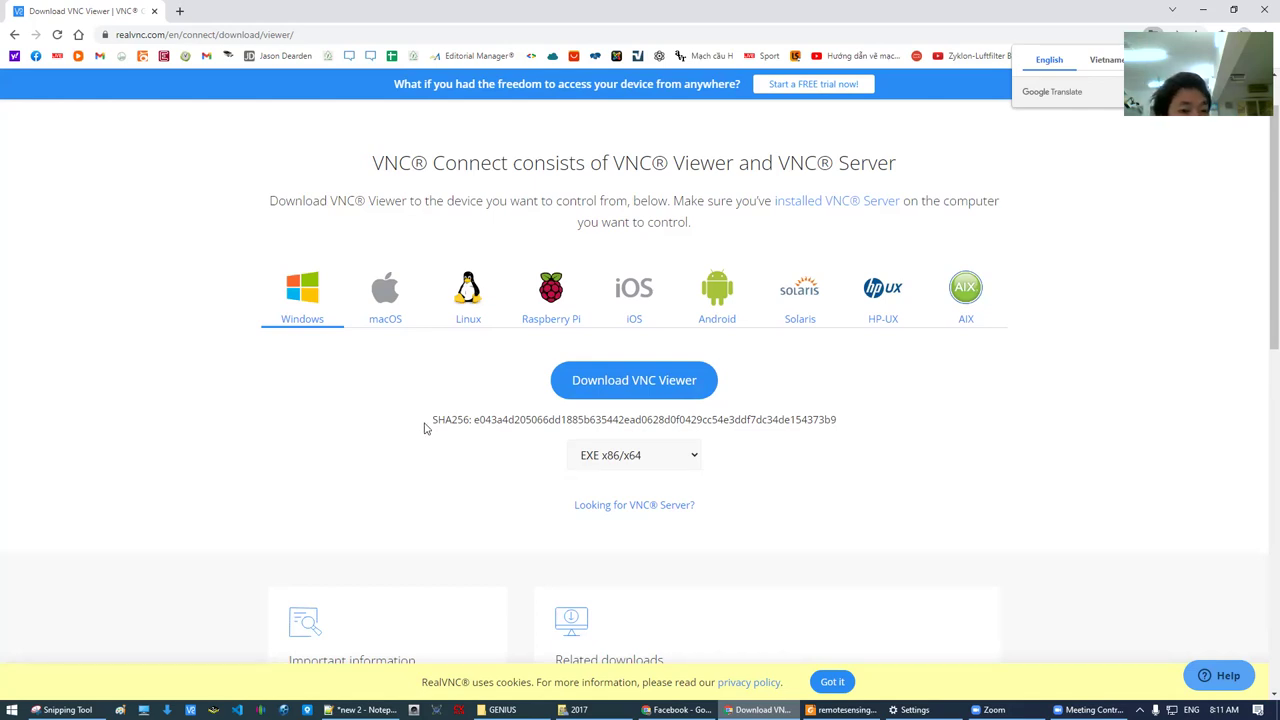
{"action": "left_click_drag", "start_coordinate": [437, 420], "coordinate": [540, 421]}
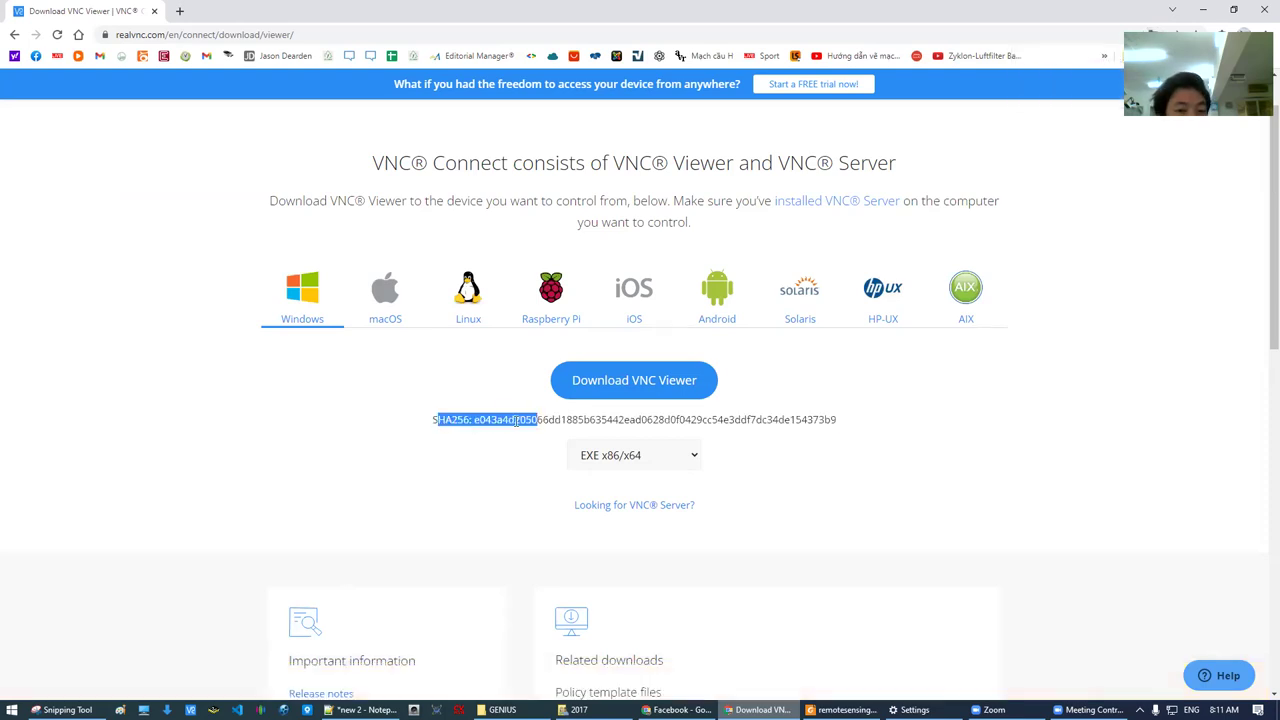
{"action": "double_click", "coordinate": [516, 421]}
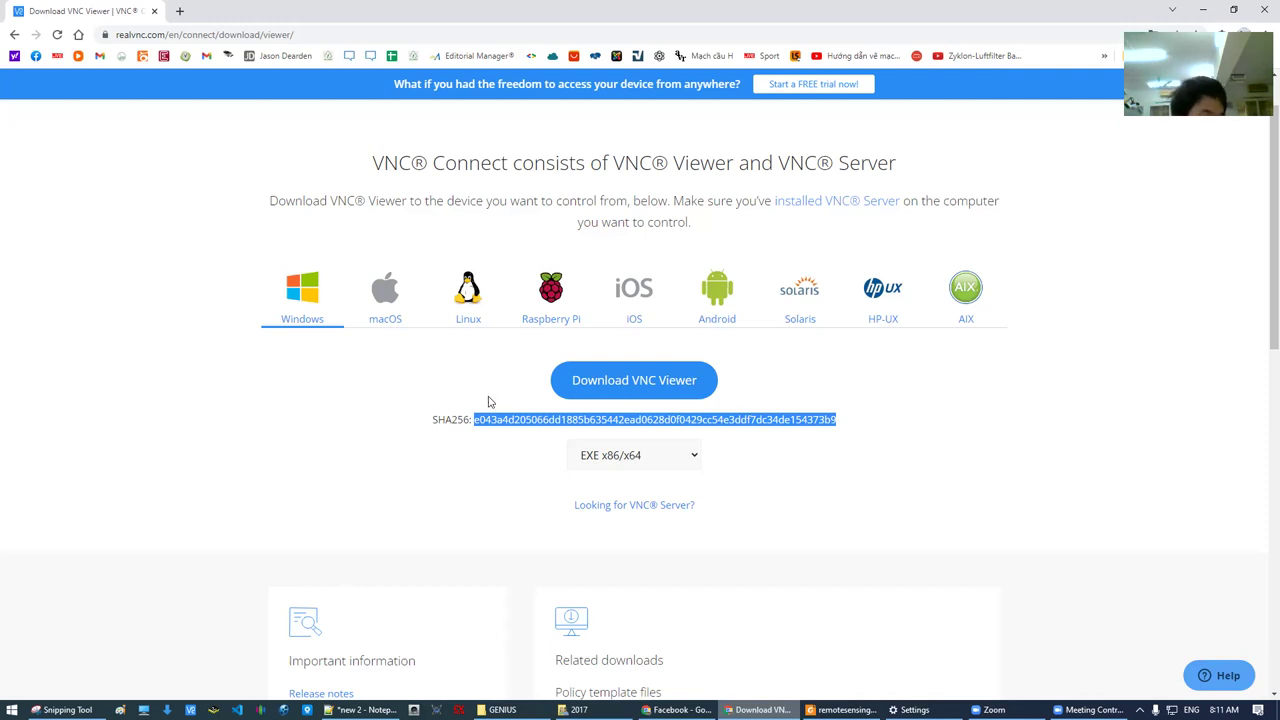
{"action": "left_click", "coordinate": [419, 417]}
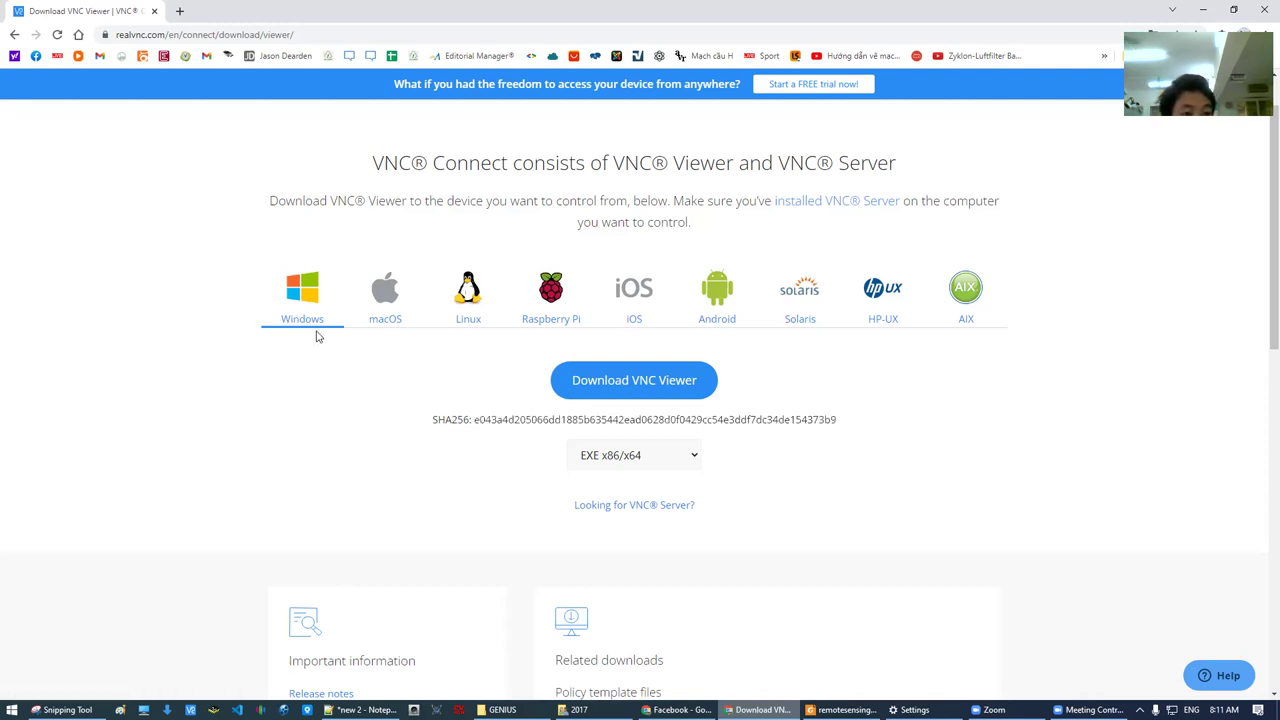
{"action": "left_click", "coordinate": [628, 374]}
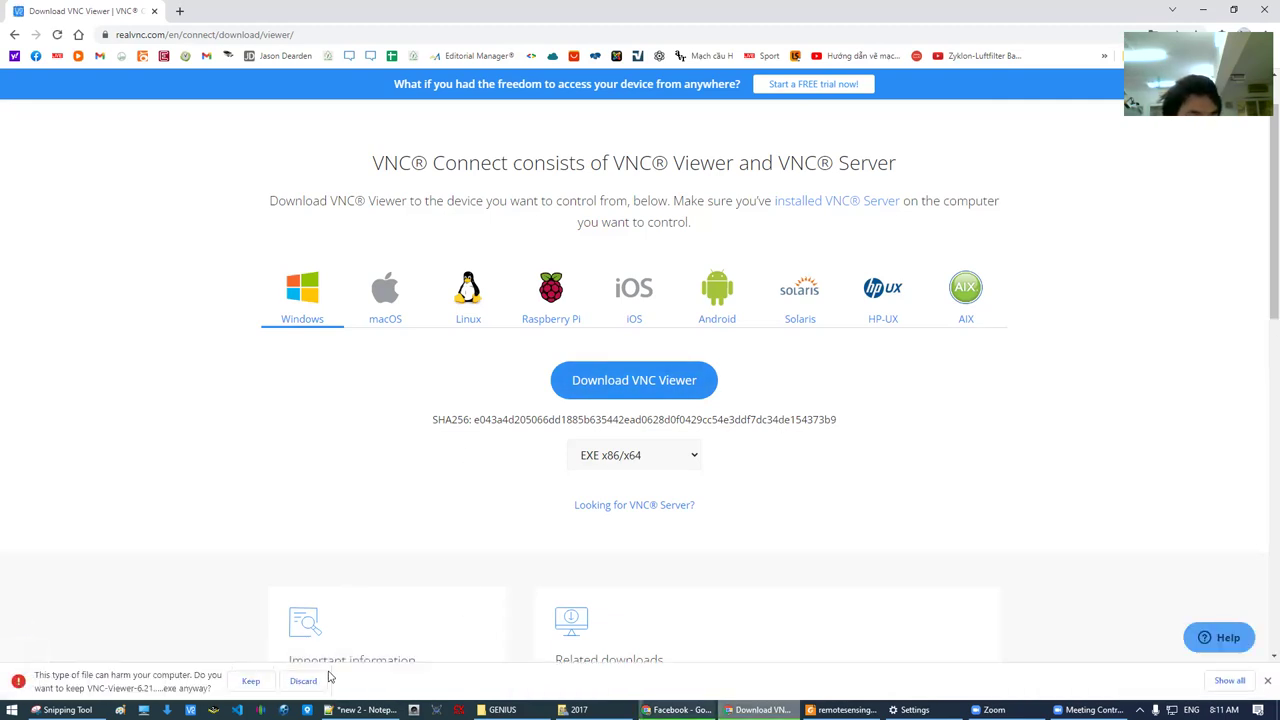
- Keep the VNC-Viewer-6.21 installer, run it in English, and advance to the licence agreement
{"action": "left_click", "coordinate": [250, 682]}
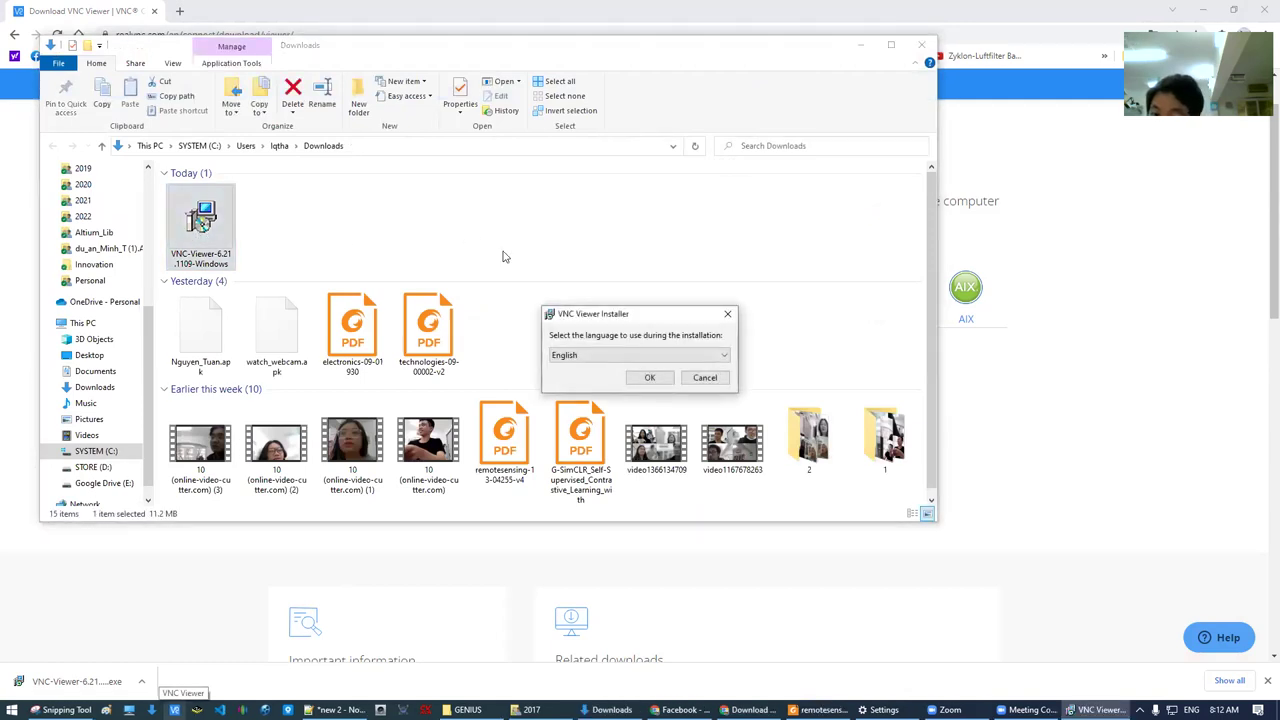
{"action": "left_click", "coordinate": [651, 377]}
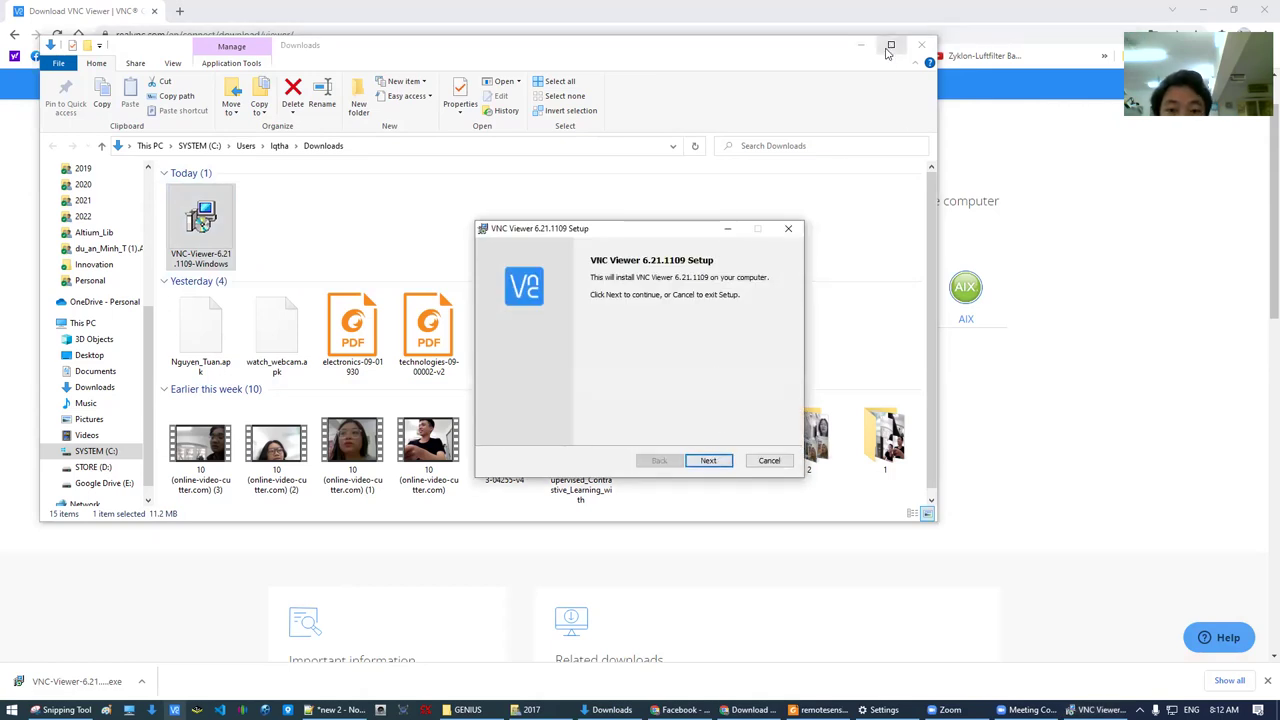
{"action": "left_click", "coordinate": [710, 461]}
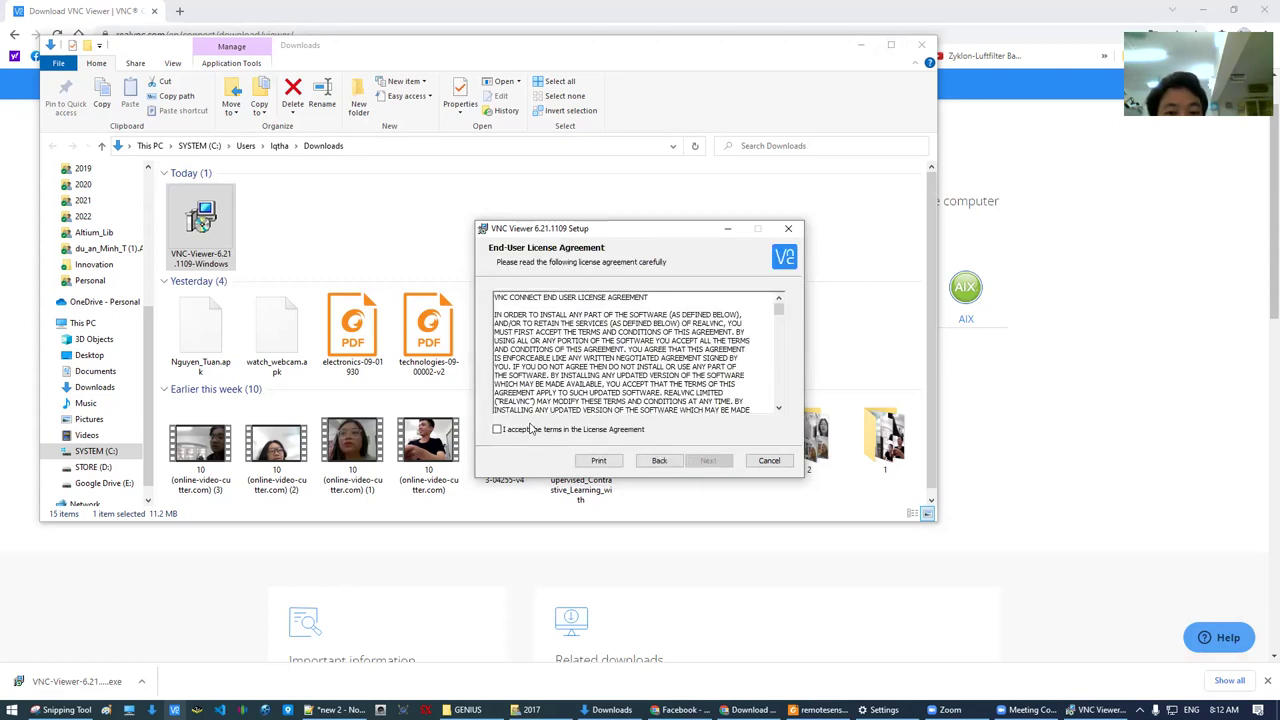
- Cancel the VNC Viewer setup at the licence agreement, finish the wizard, and show the desktop
{"action": "left_click", "coordinate": [777, 466]}
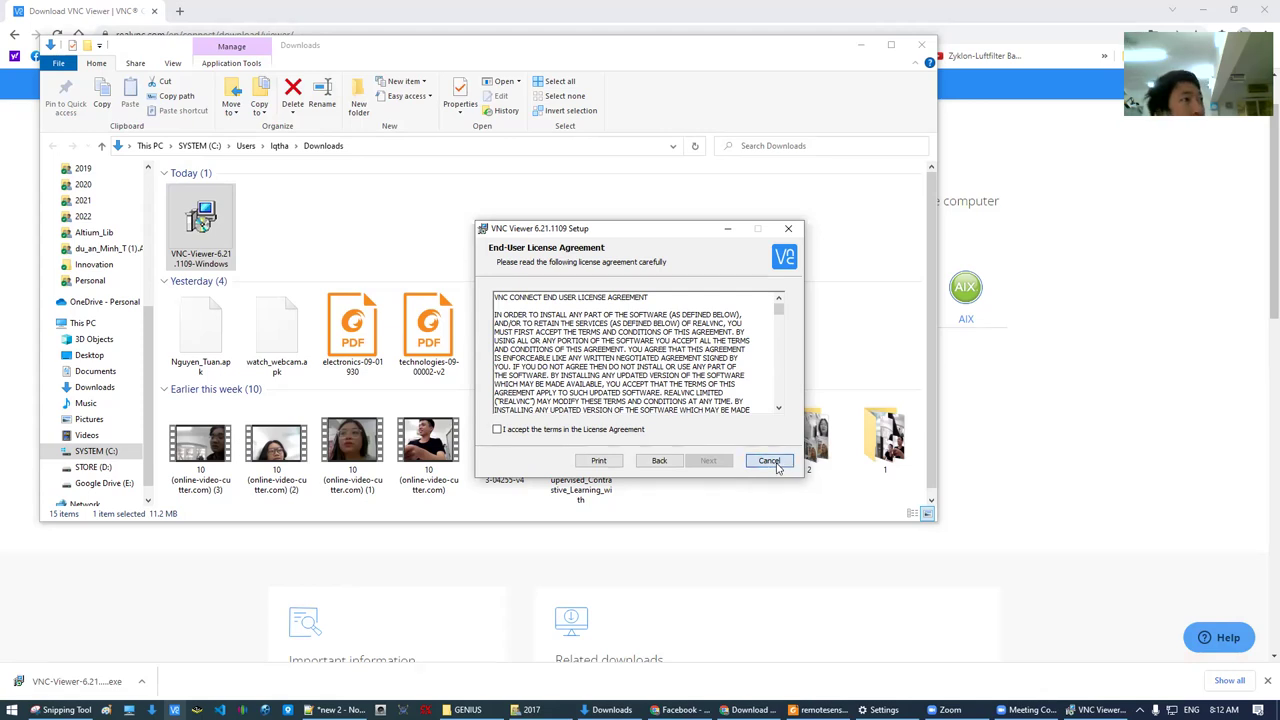
{"action": "left_click", "coordinate": [777, 463]}
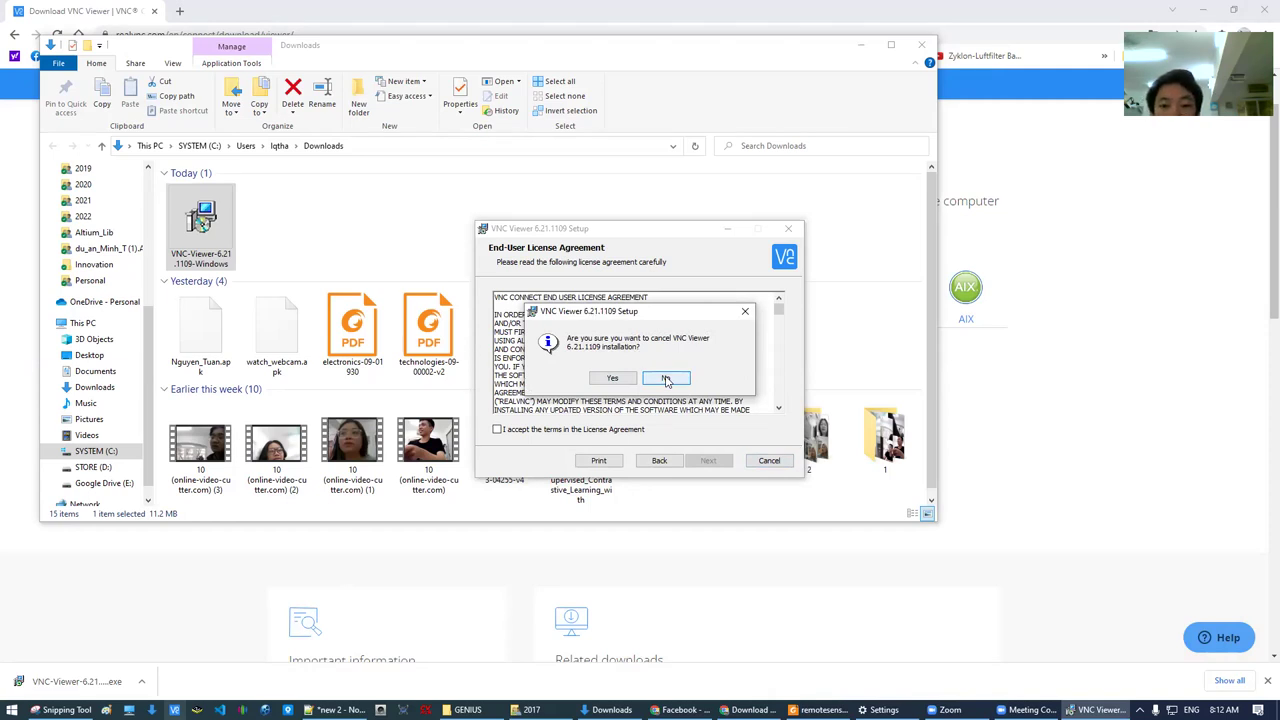
{"action": "left_click", "coordinate": [667, 379]}
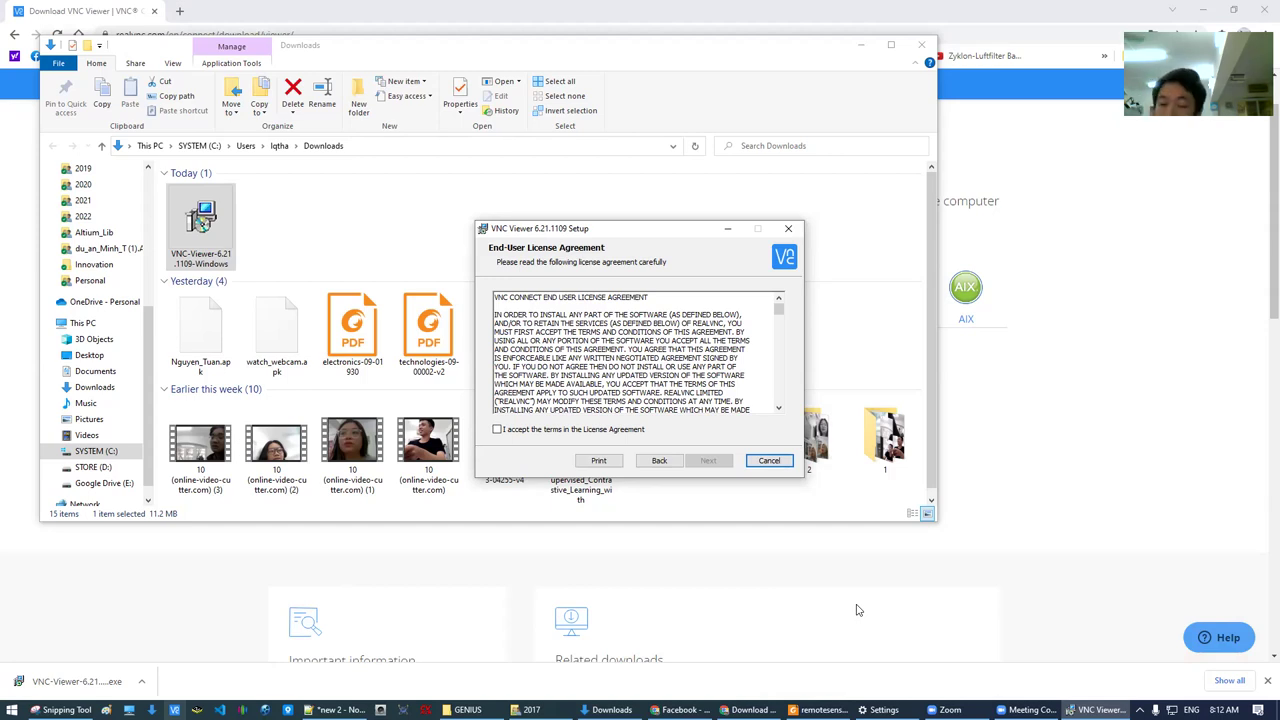
{"action": "left_click", "coordinate": [769, 461]}
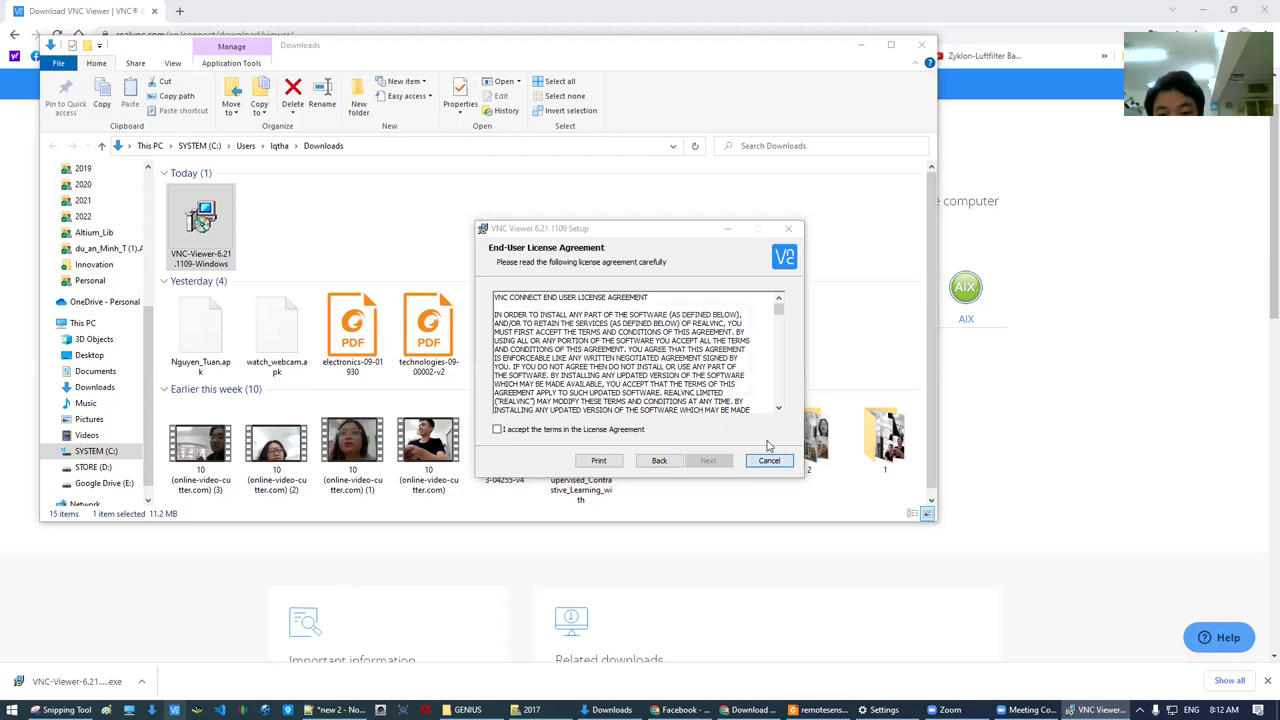
{"action": "left_click", "coordinate": [616, 378]}
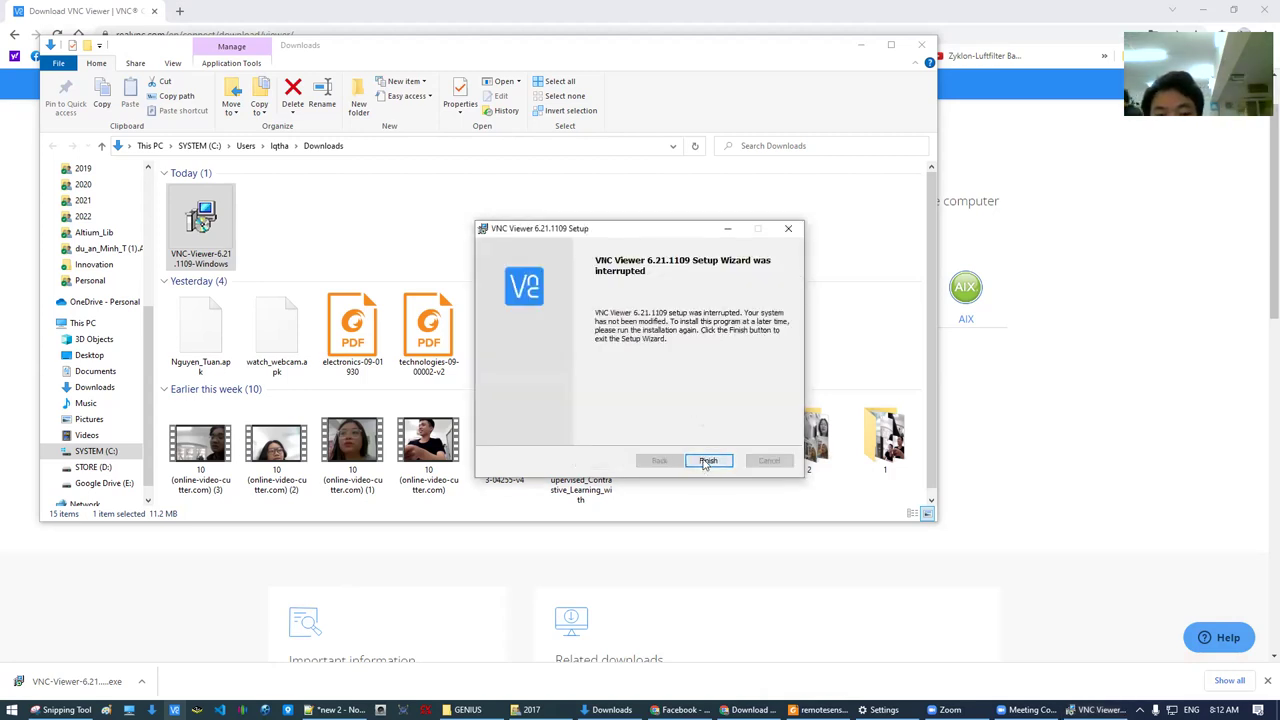
{"action": "left_click", "coordinate": [708, 461]}
{"action": "key", "text": "super+d"}
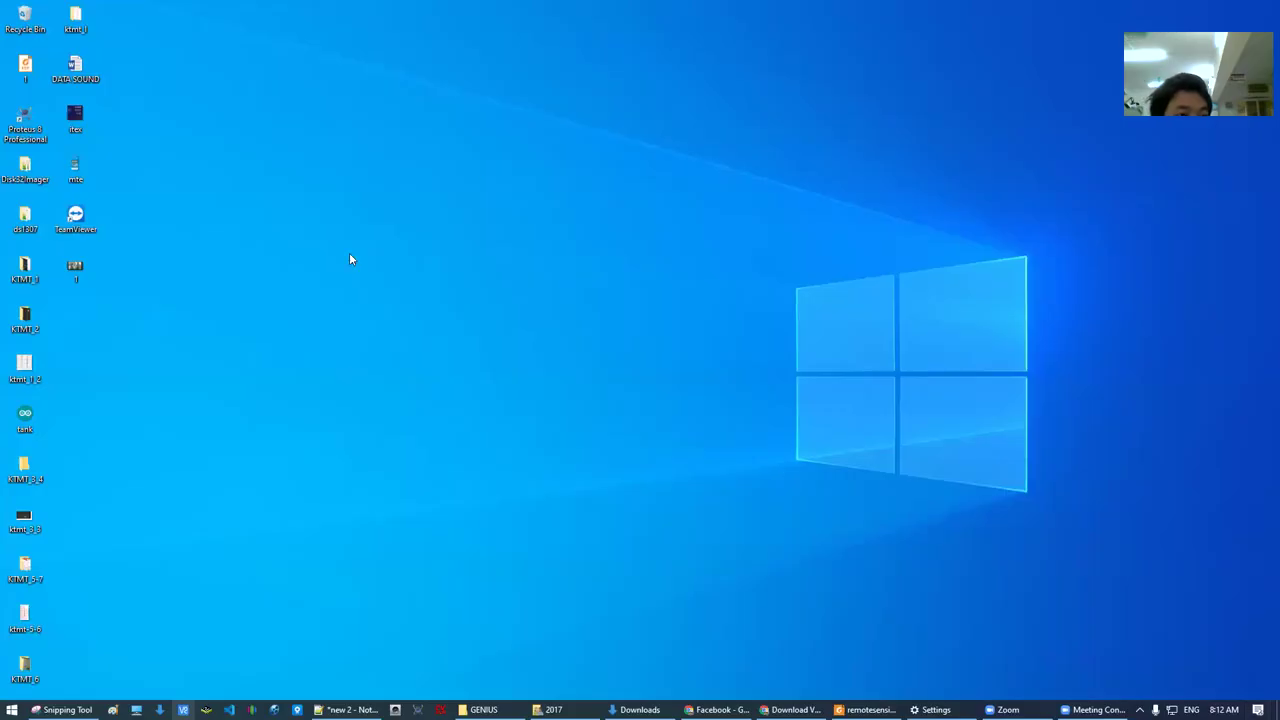
- Launch VNC Viewer from the Start menu search
{"action": "left_click", "coordinate": [12, 709]}
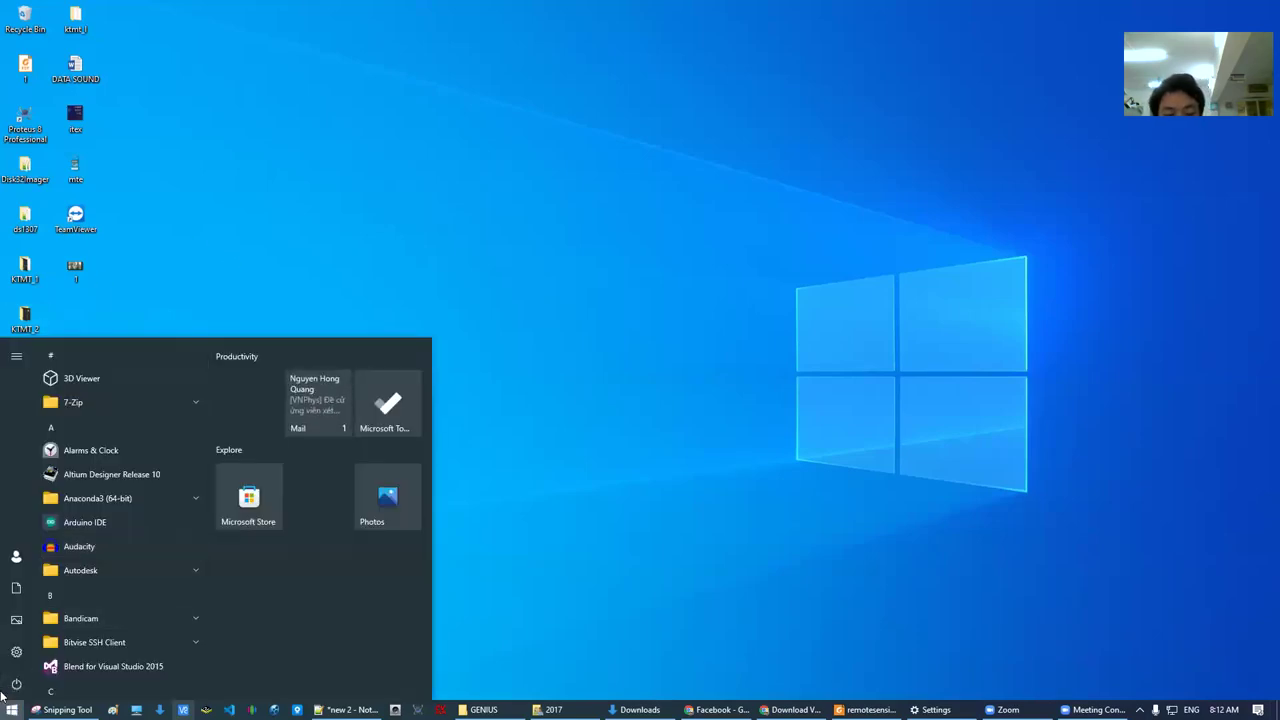
{"action": "type", "text": "vn"}
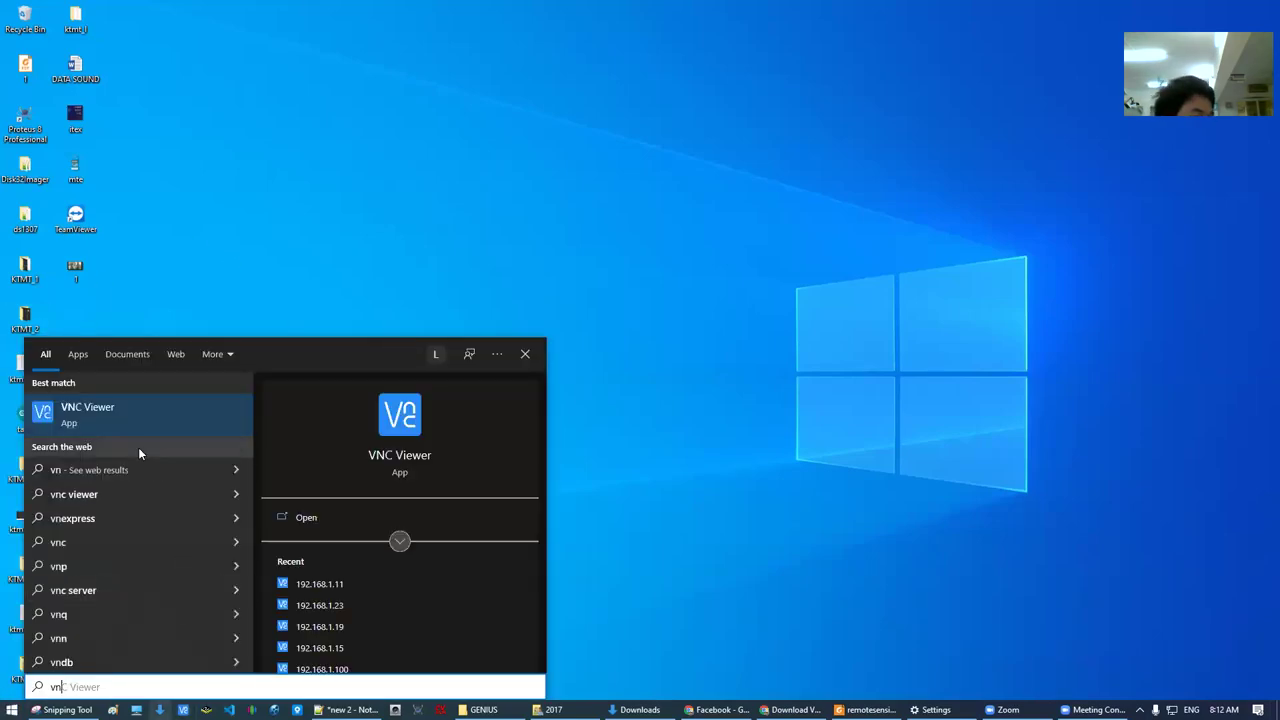
{"action": "left_click", "coordinate": [148, 419]}
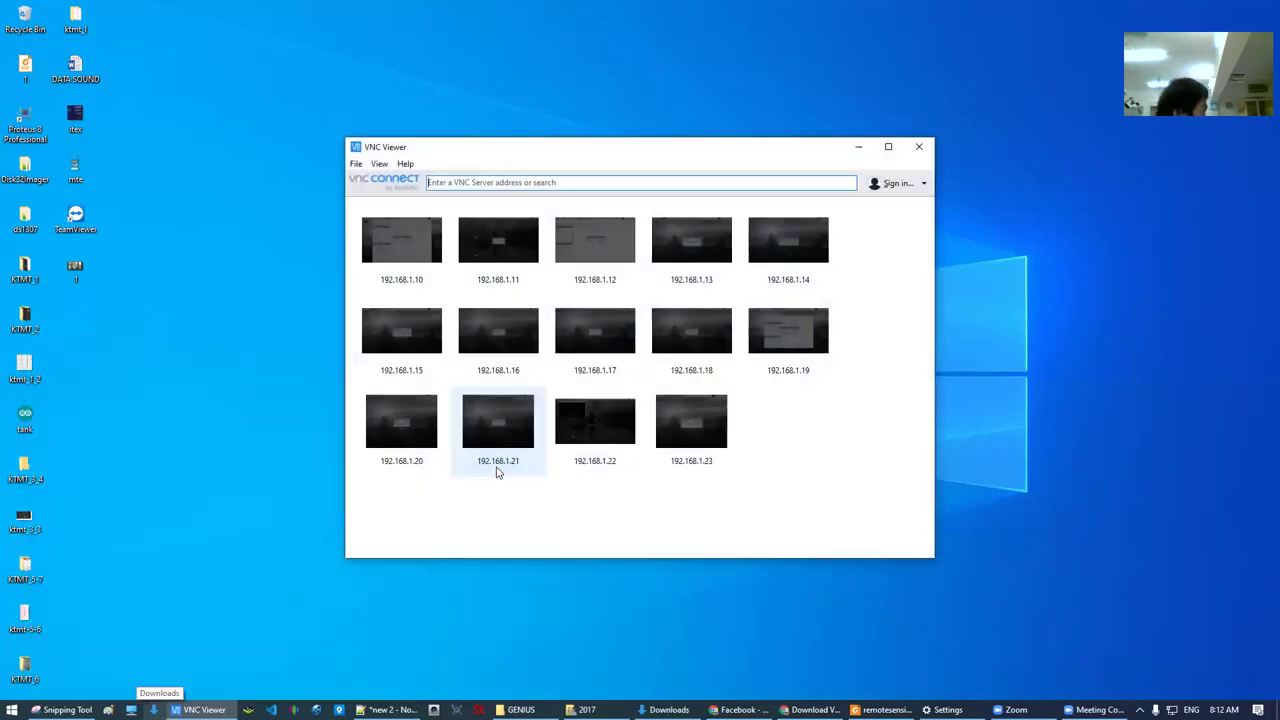
- Resize and move VNC Viewer so its 14 addresses fit in two rows, then show Wi-Fi networks
{"action": "left_click", "coordinate": [888, 147]}
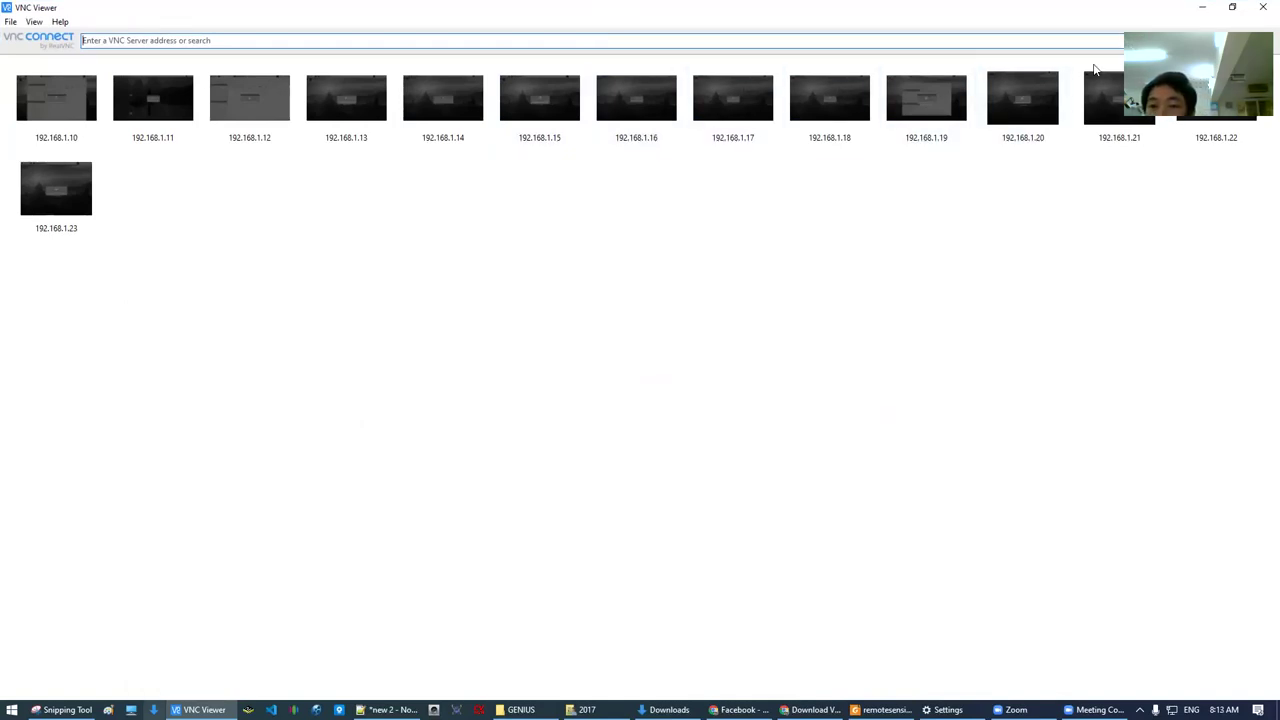
{"action": "key", "text": "super+Down"}
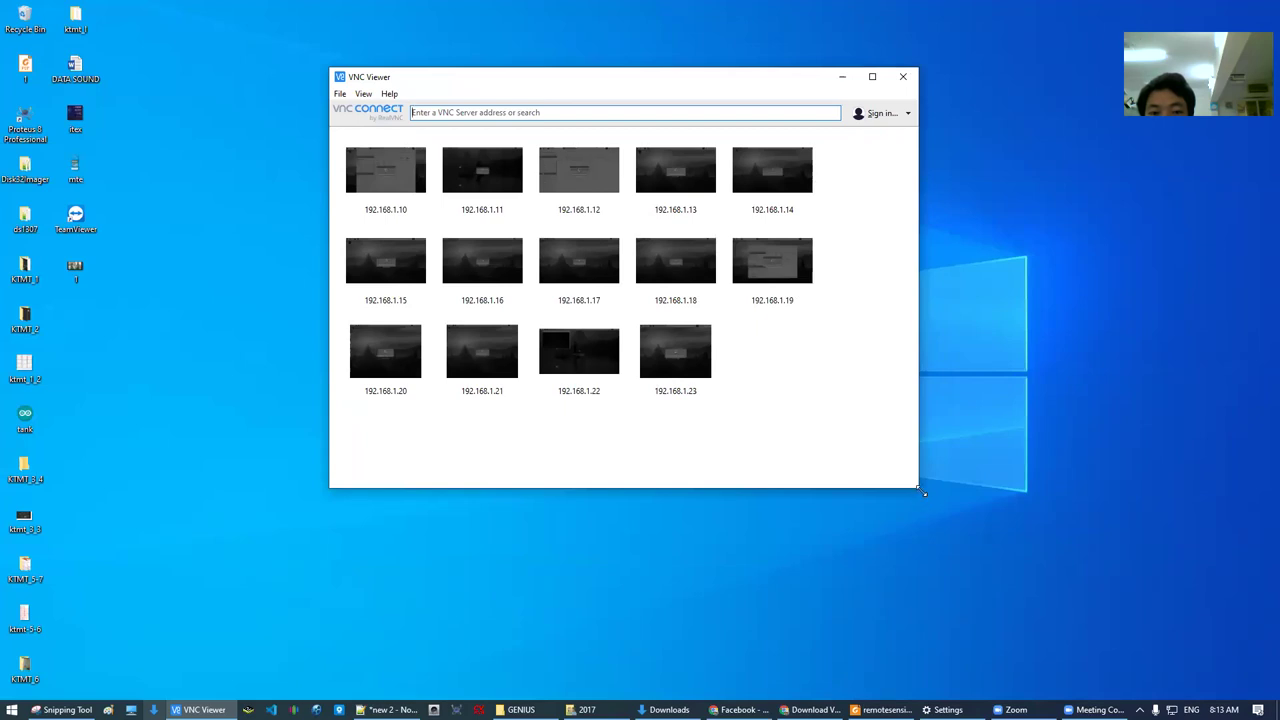
{"action": "left_click_drag", "start_coordinate": [921, 491], "coordinate": [1100, 600]}
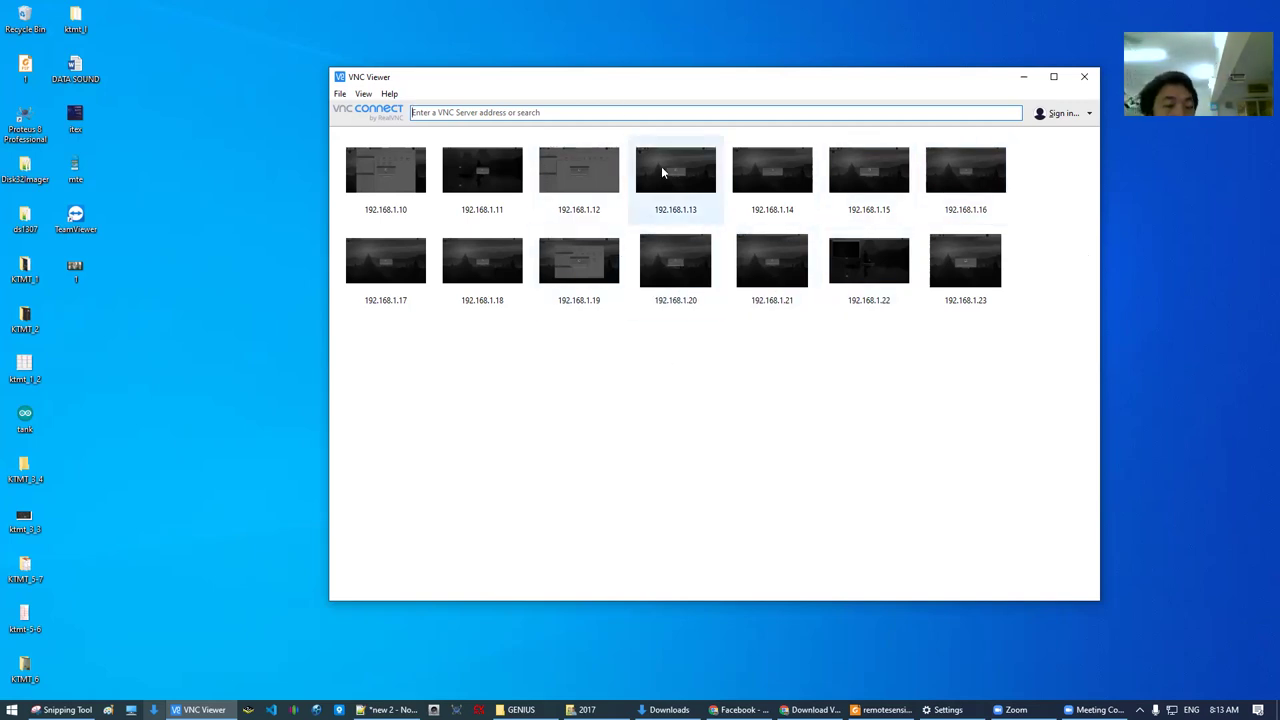
{"action": "left_click_drag", "start_coordinate": [535, 80], "coordinate": [456, 71]}
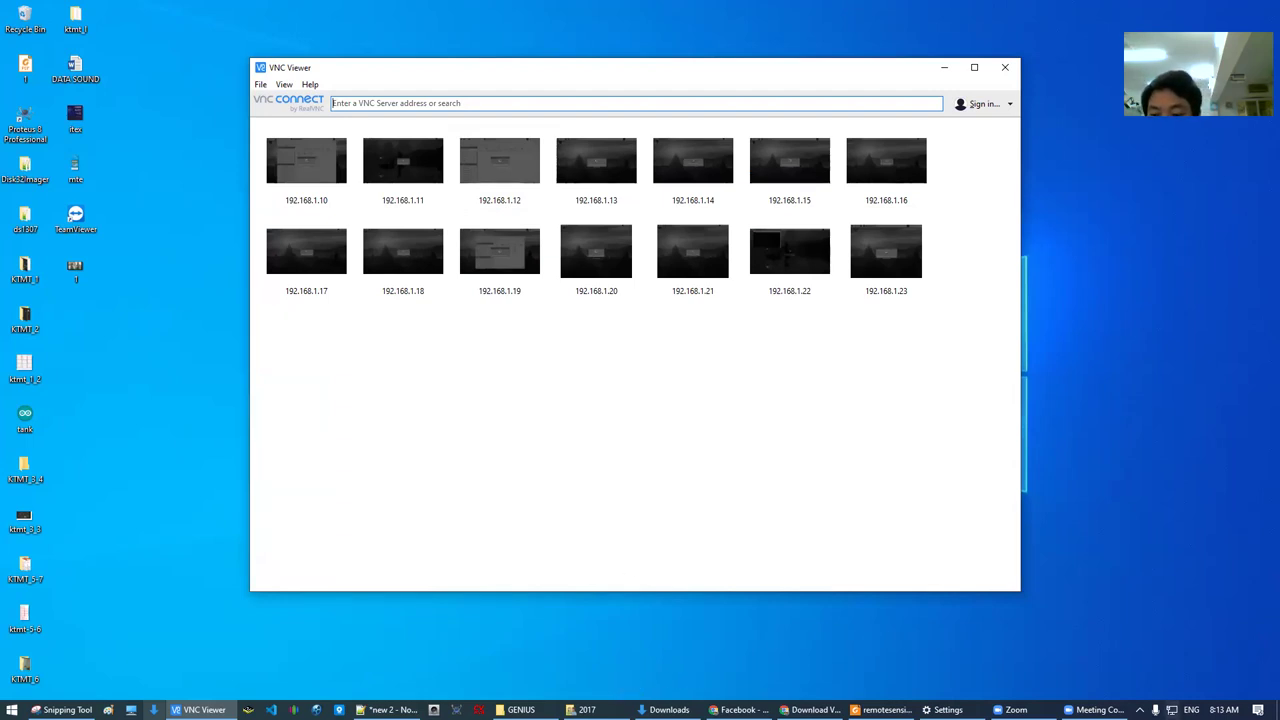
{"action": "left_click", "coordinate": [1172, 710]}
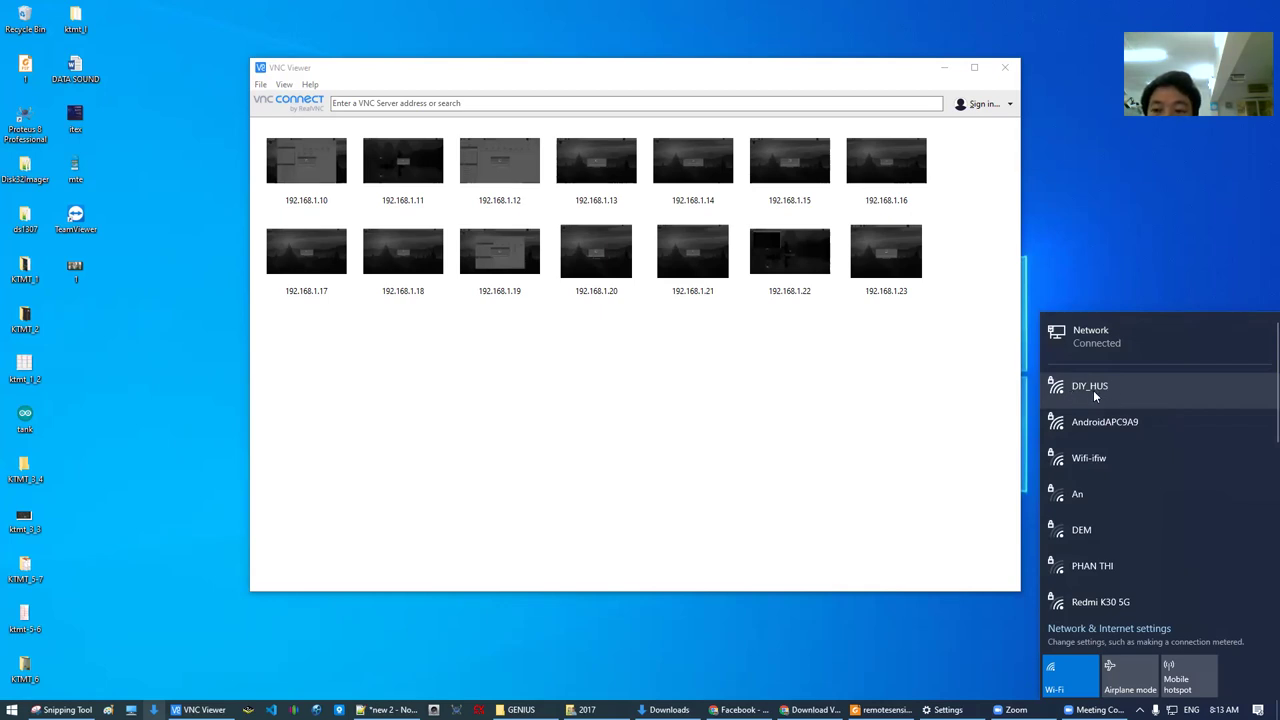
- Connect to the DIY_HUS Wi-Fi network, then forget it
{"action": "left_click", "coordinate": [1136, 402]}
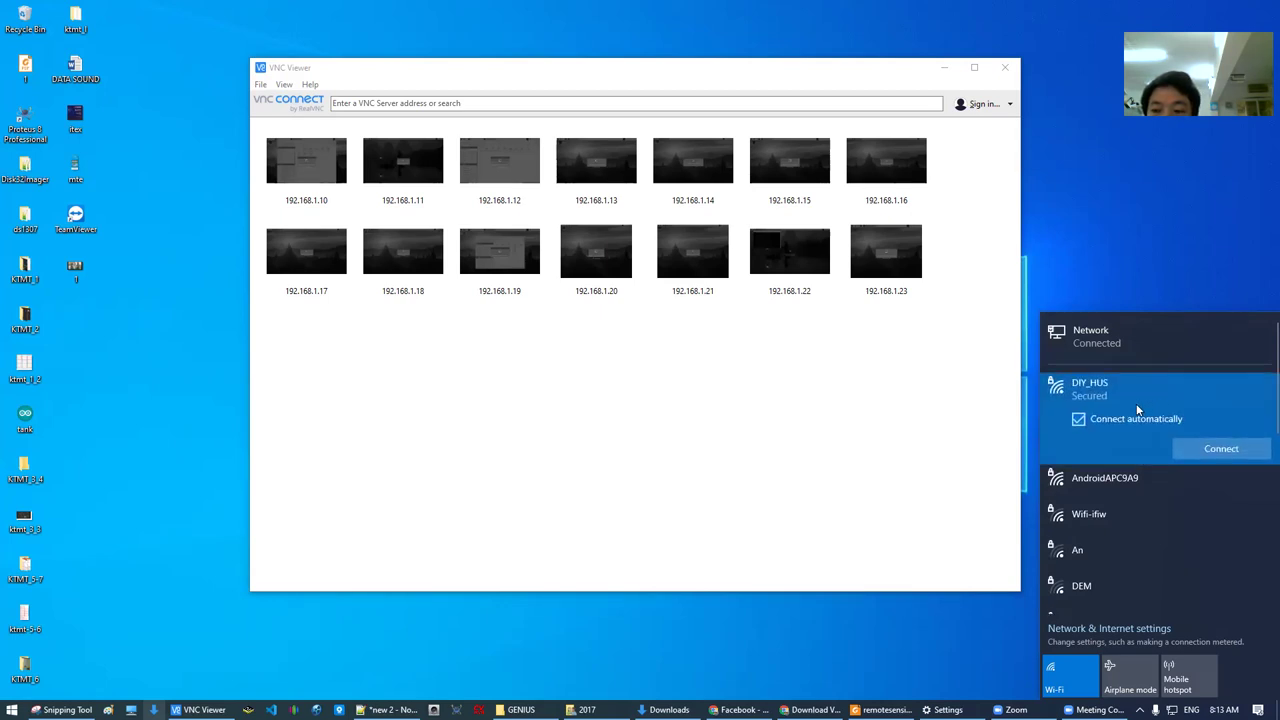
{"action": "left_click", "coordinate": [1217, 451]}
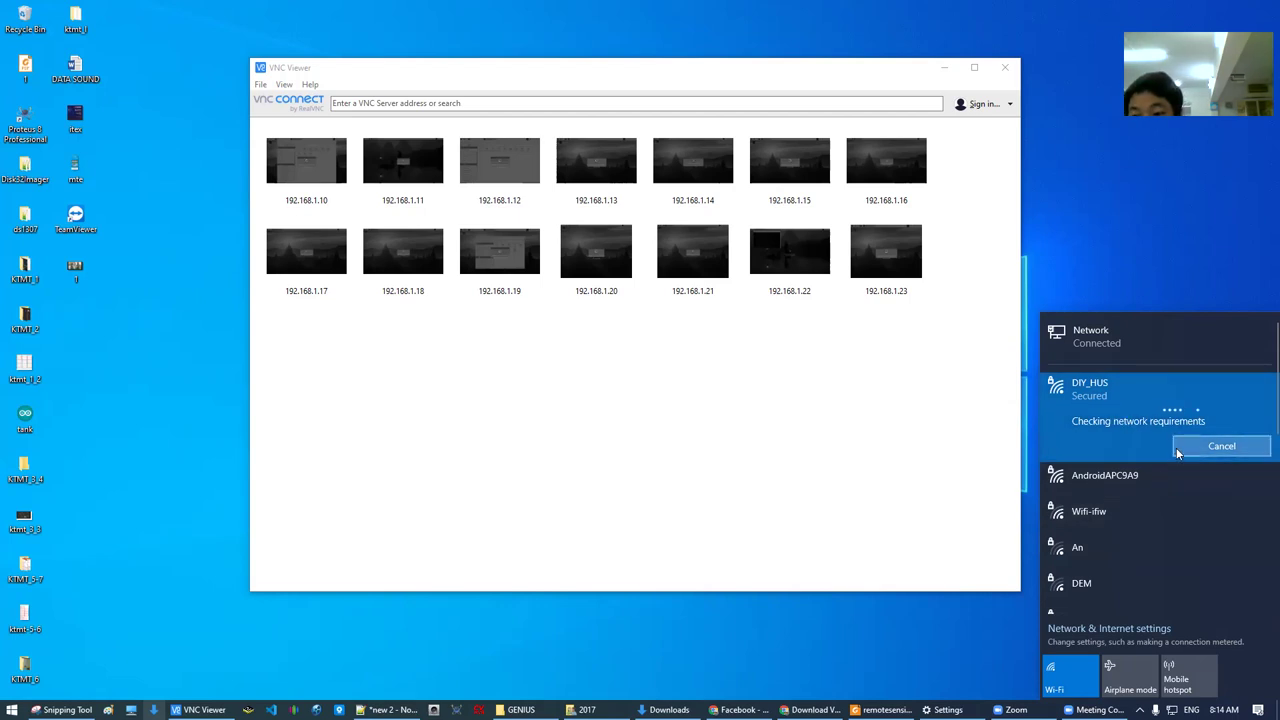
{"action": "right_click", "coordinate": [1090, 421]}
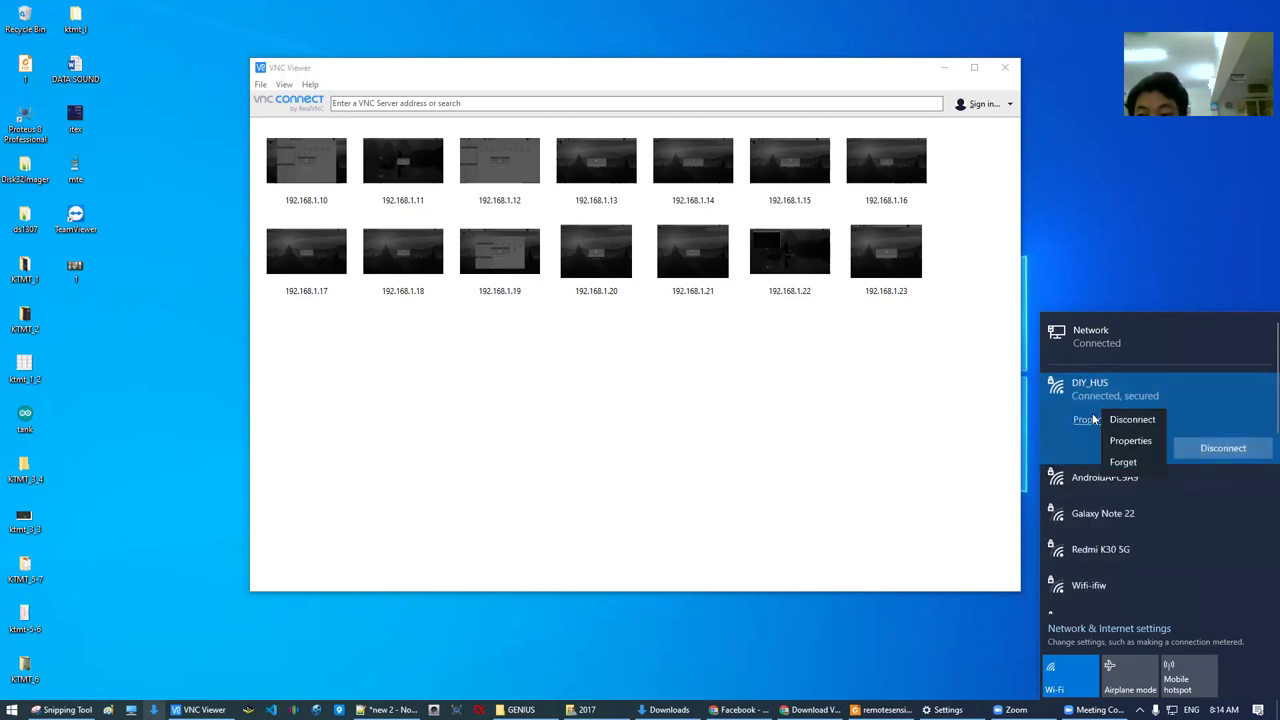
{"action": "left_click", "coordinate": [1123, 465]}
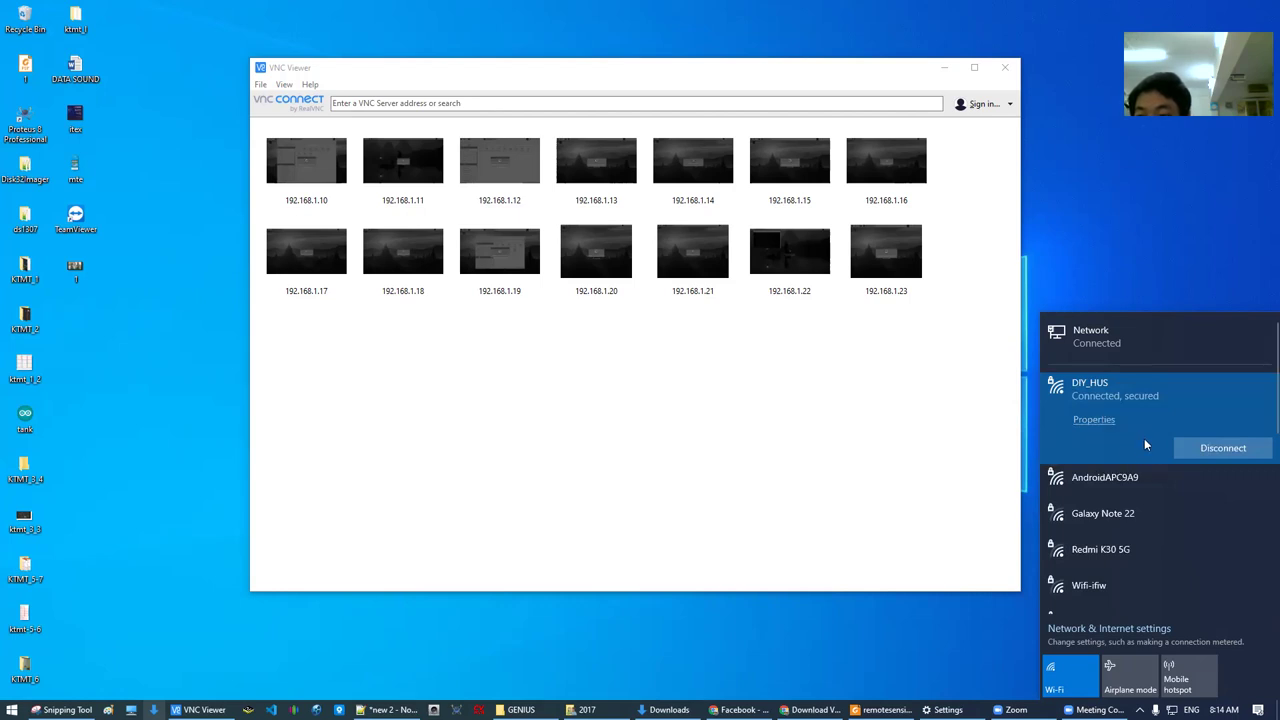
- Reconnect to DIY_HUS until it asks for the security key, then switch to Notepad++
{"action": "left_click", "coordinate": [1097, 388]}
{"action": "left_click", "coordinate": [1220, 449]}
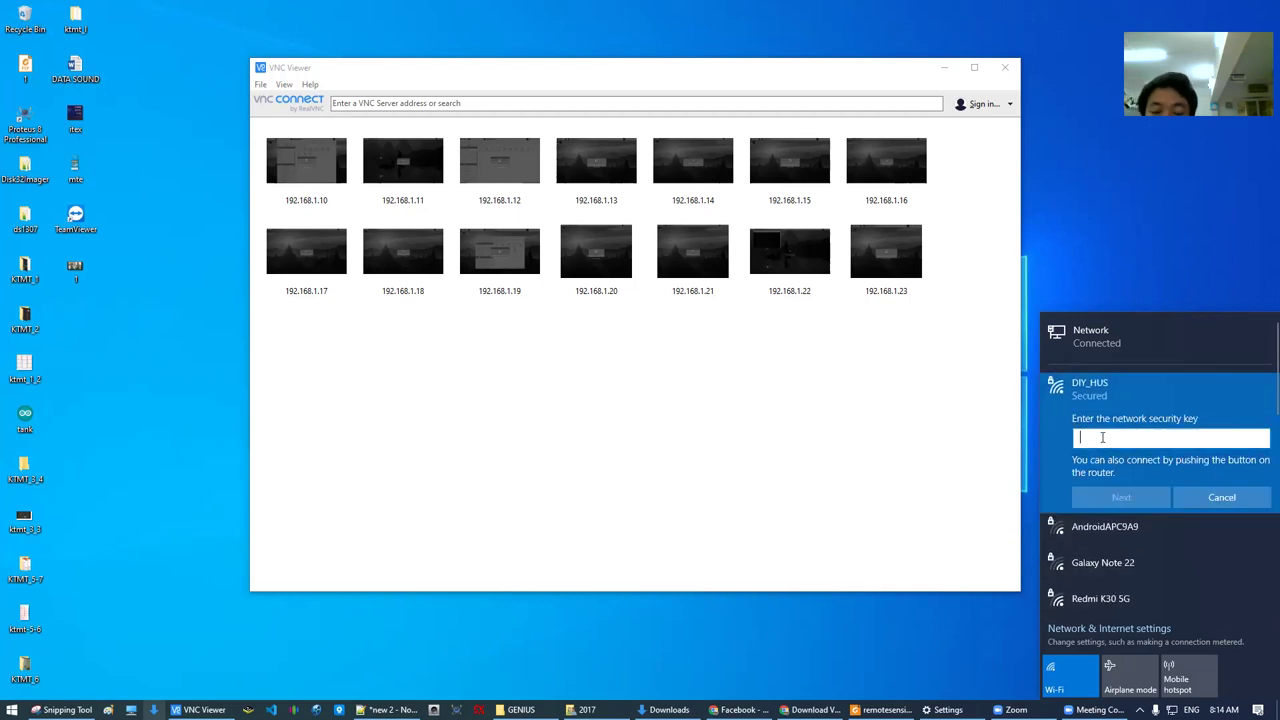
{"action": "left_click", "coordinate": [390, 709]}
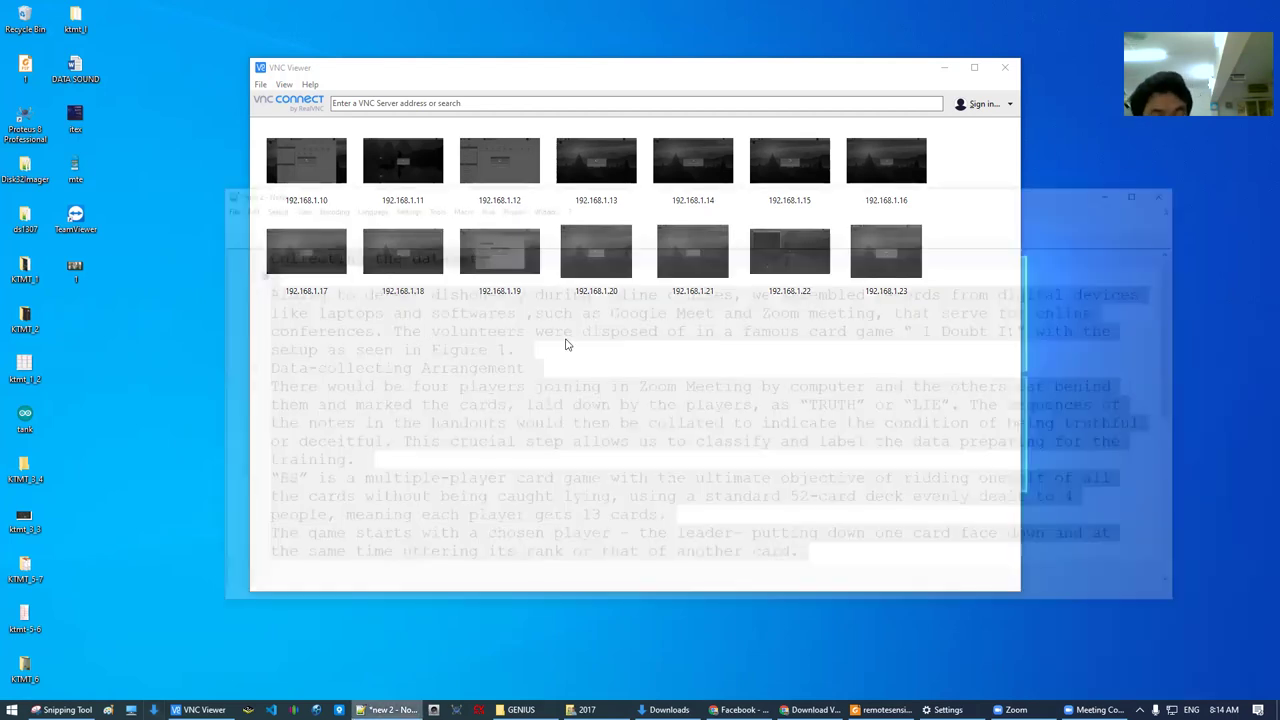
- Type the Wi-Fi security key into a new Notepad++ tab and select the whole key
{"action": "key", "text": "ctrl+n"}
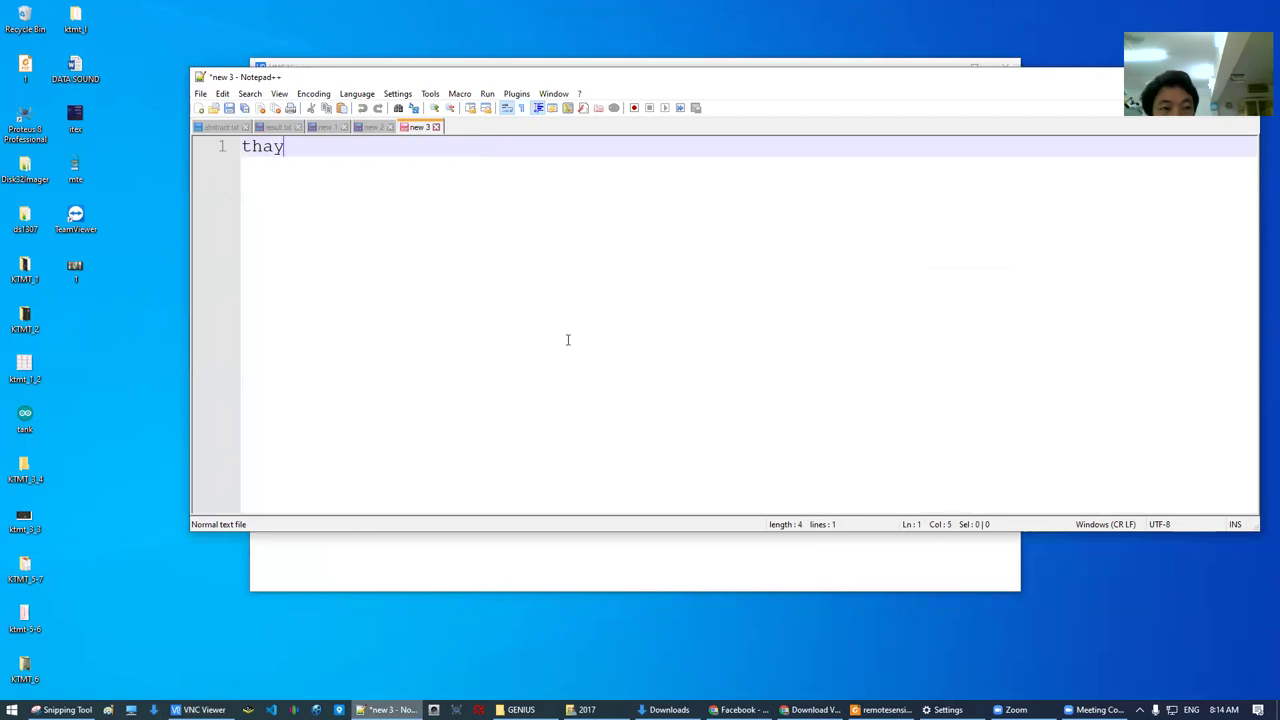
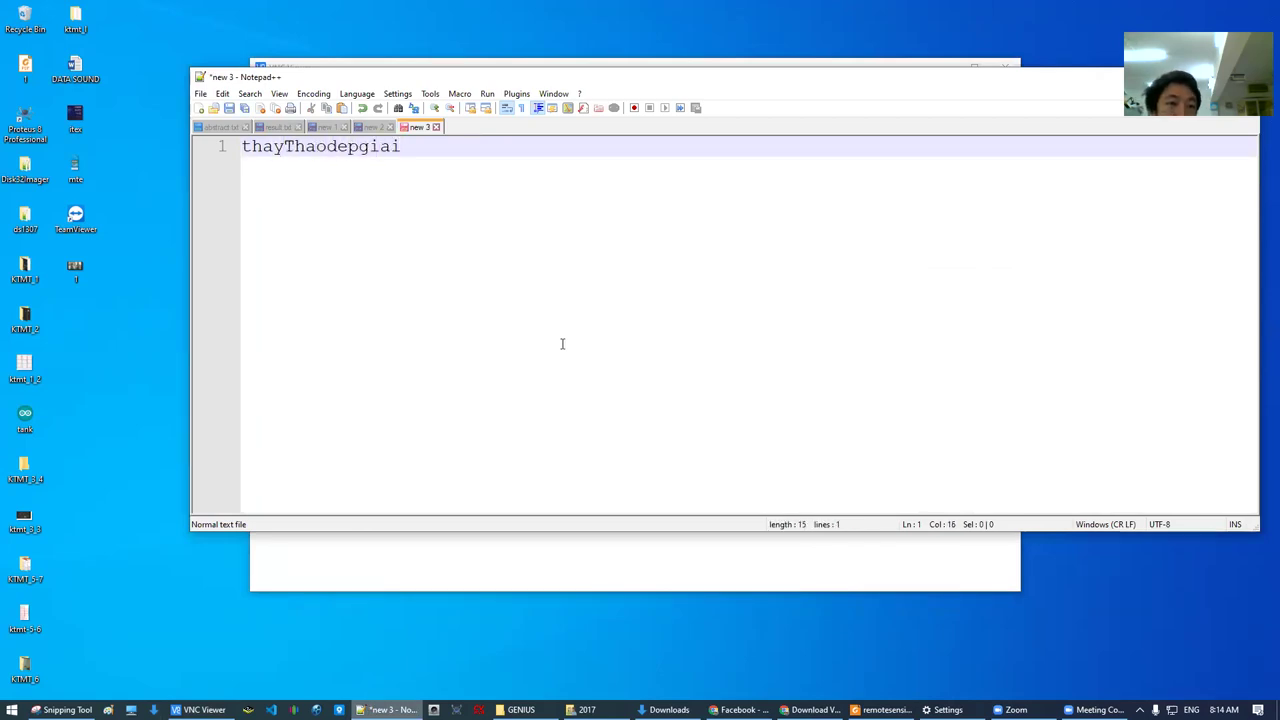
{"action": "scroll", "coordinate": [490, 300], "scroll_direction": "up", "scroll_amount": 3, "text": "ctrl"}
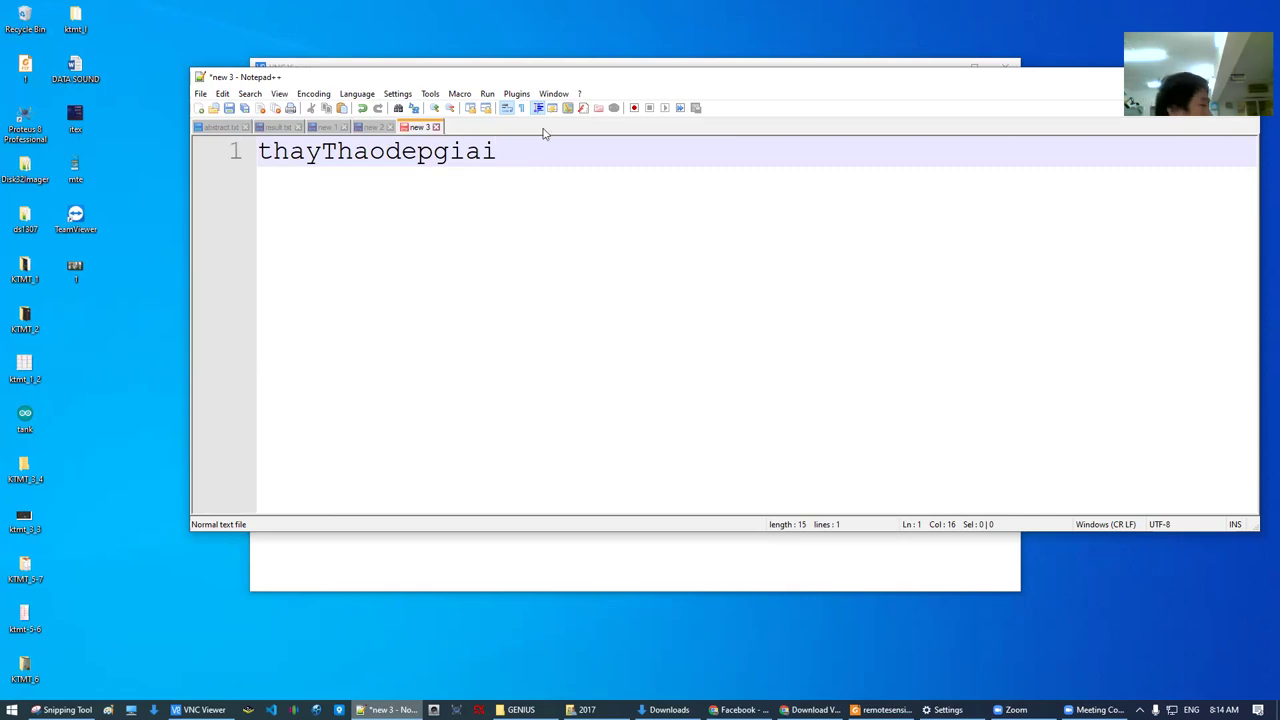
{"action": "left_click_drag", "start_coordinate": [531, 85], "coordinate": [626, 85]}
{"action": "left_click_drag", "start_coordinate": [595, 155], "coordinate": [355, 155]}
{"action": "key", "text": "ctrl+c"}
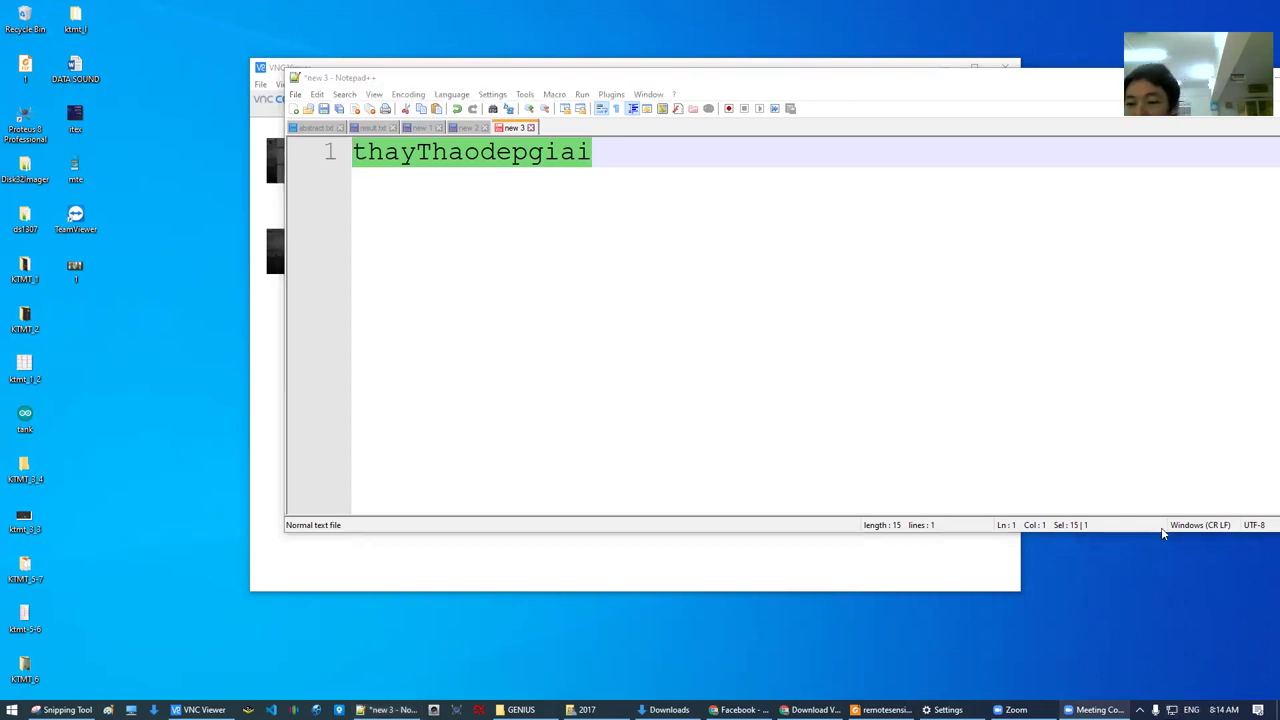
- Paste the security key into the DIY_HUS prompt, verify it, connect, and close the Wi-Fi list
{"action": "left_click", "coordinate": [1170, 709]}
{"action": "left_click", "coordinate": [1101, 459]}
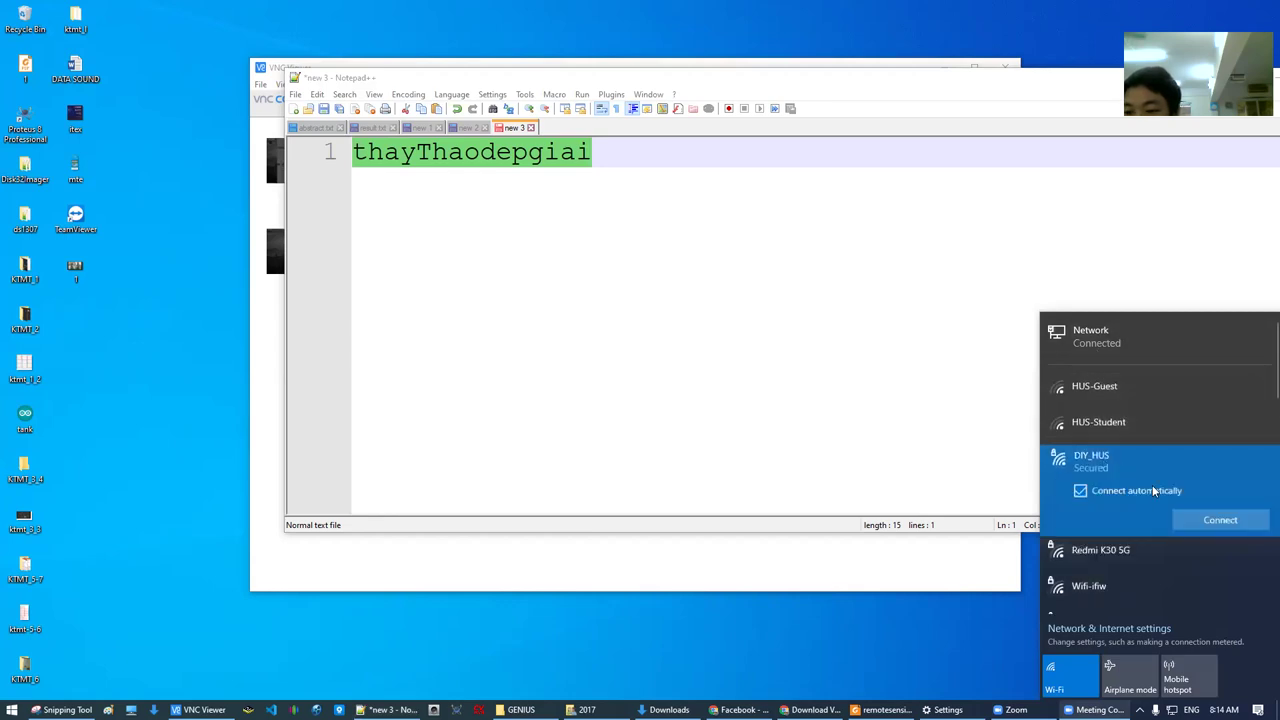
{"action": "left_click", "coordinate": [1222, 520]}
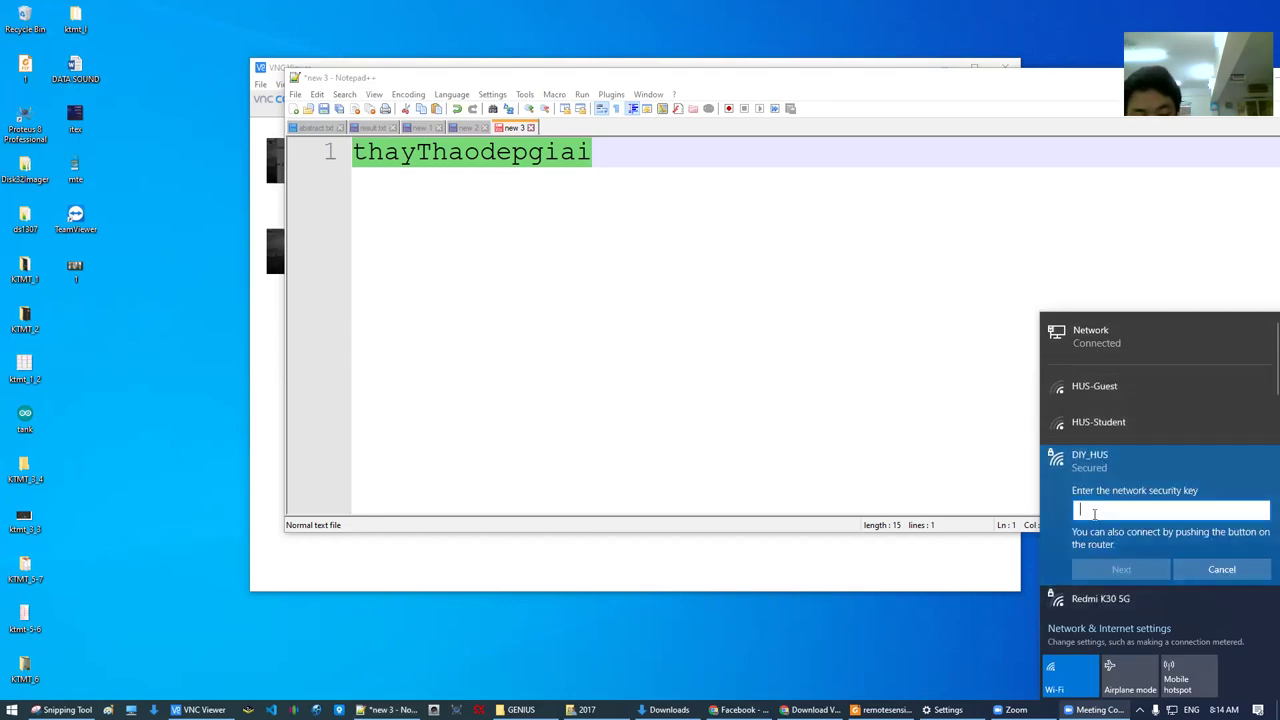
{"action": "key", "text": "ctrl+v"}
{"action": "left_click", "coordinate": [1260, 513]}
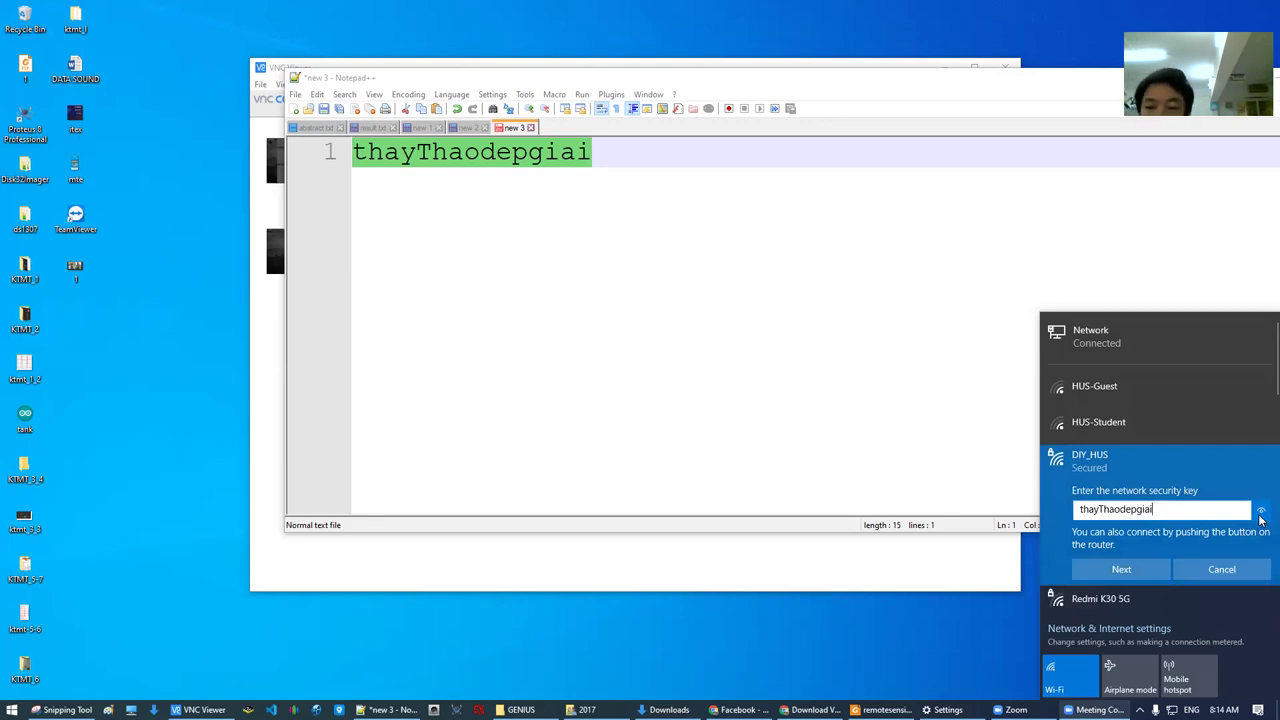
{"action": "left_click", "coordinate": [1122, 567]}
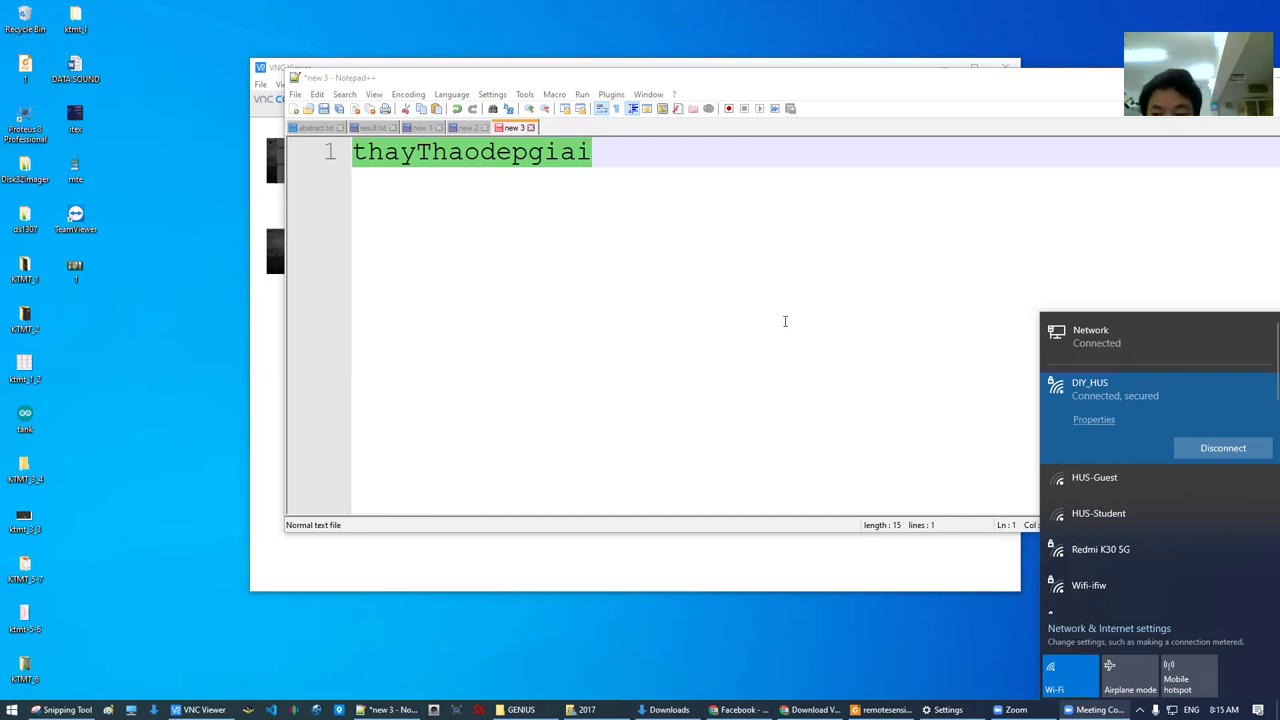
{"action": "left_click", "coordinate": [12, 710]}
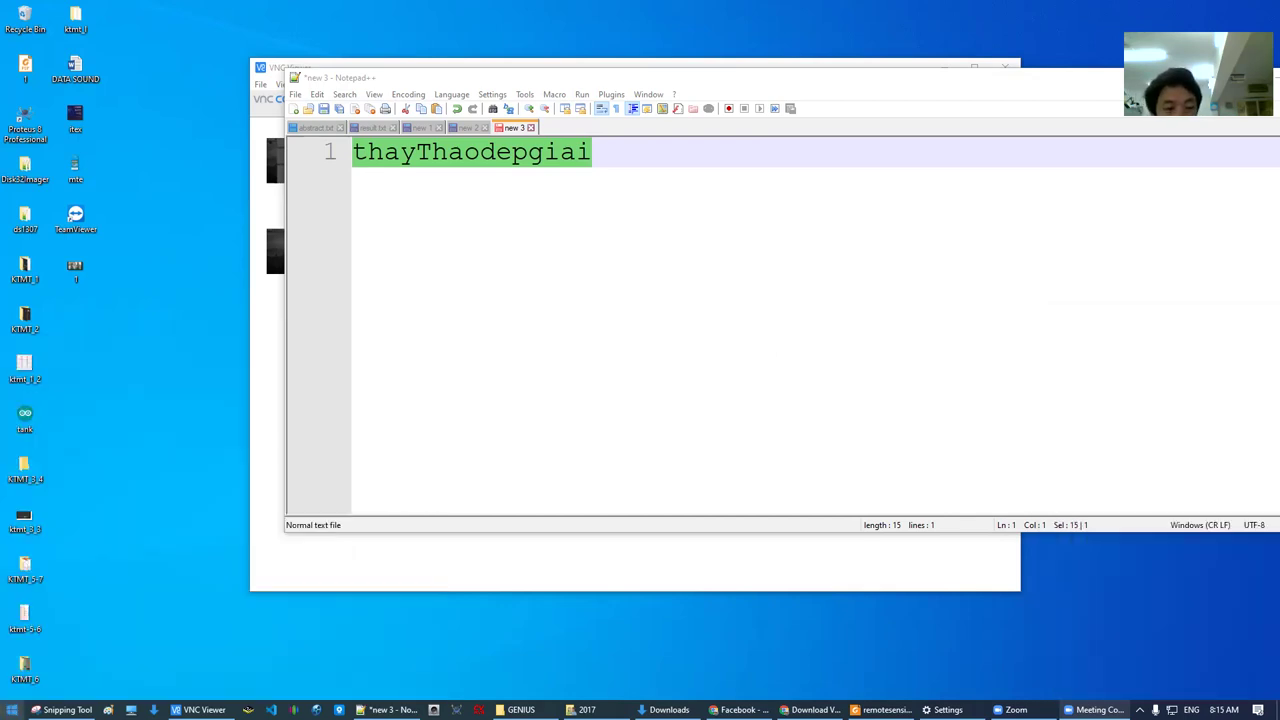
- Launch Command Prompt via Start search 'cmd' and move it toward the centre
{"action": "left_click", "coordinate": [12, 710]}
{"action": "type", "text": "ipco"}
{"action": "key", "text": "BackSpace"}
{"action": "key", "text": "BackSpace"}
{"action": "key", "text": "BackSpace"}
{"action": "key", "text": "BackSpace"}
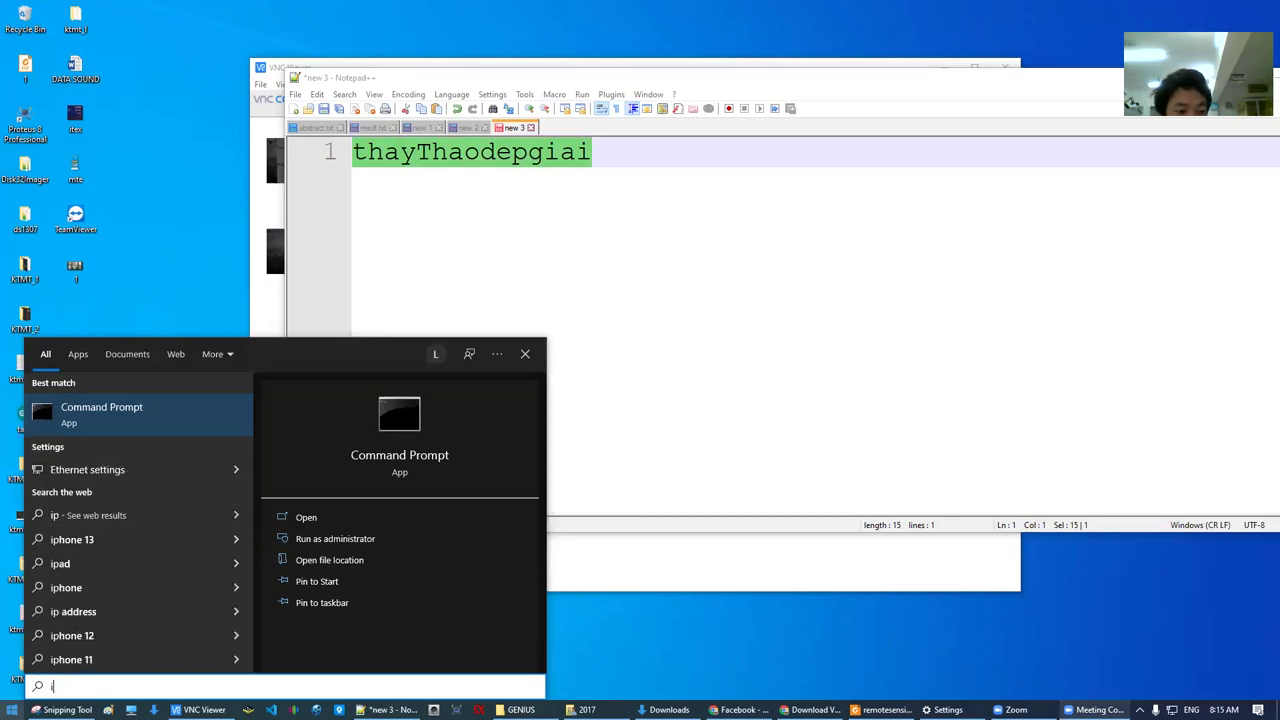
{"action": "type", "text": "cmd"}
{"action": "key", "text": "Return"}
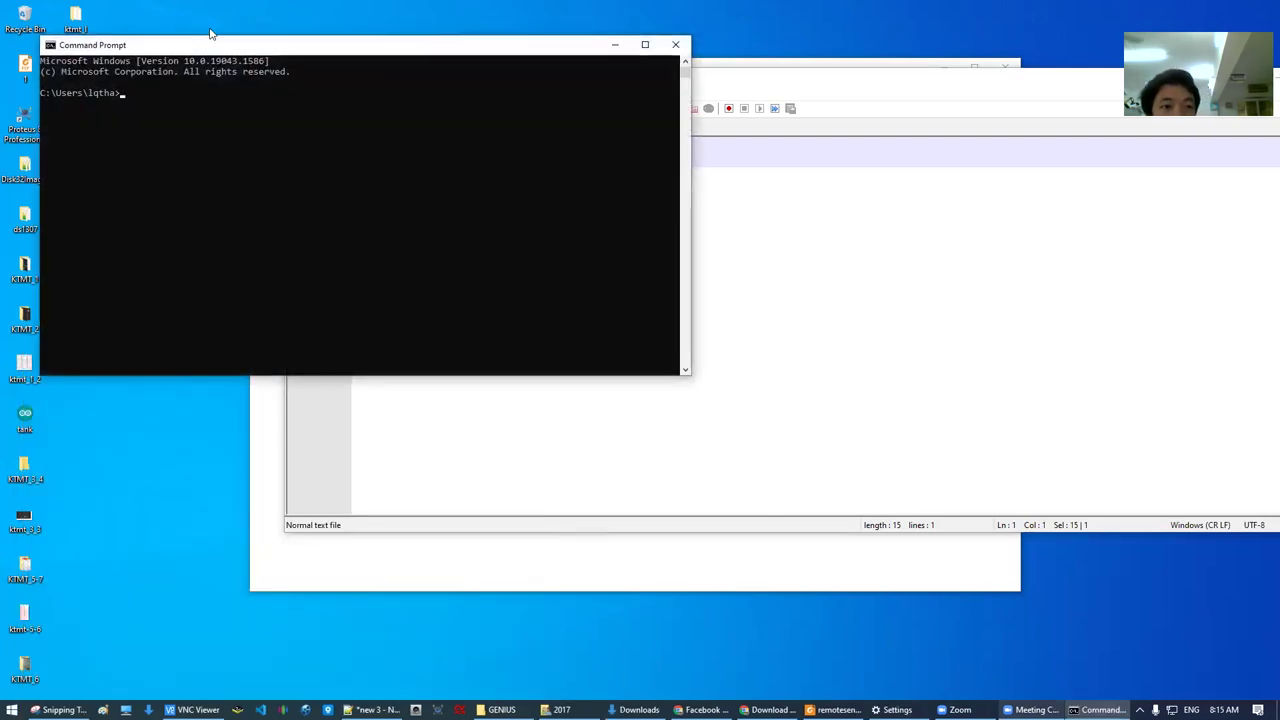
{"action": "left_click_drag", "start_coordinate": [372, 46], "coordinate": [790, 152]}
{"action": "left_click", "coordinate": [612, 276]}
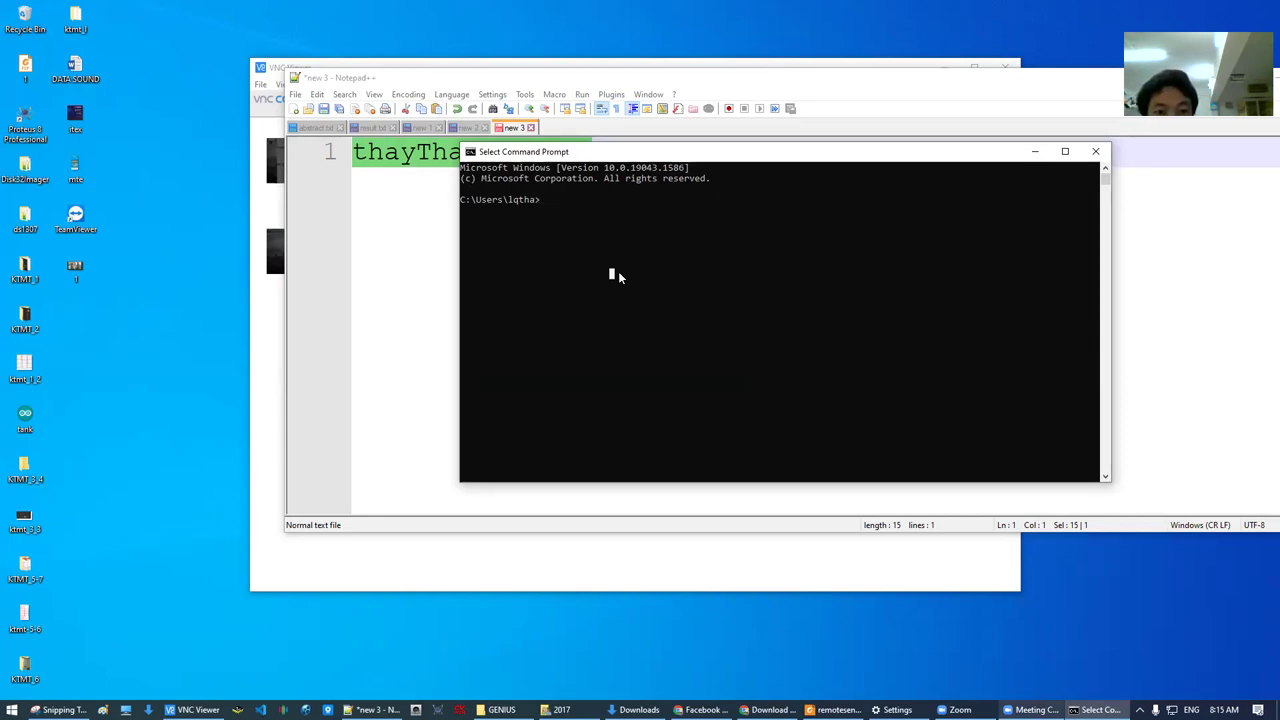
- Run ipconfig, showing Wi-Fi IPv4 192.168.1.184 and gateway 192.168.1.1, in a widened window
{"action": "type", "text": "ipconfig"}
{"action": "key", "text": "Return"}
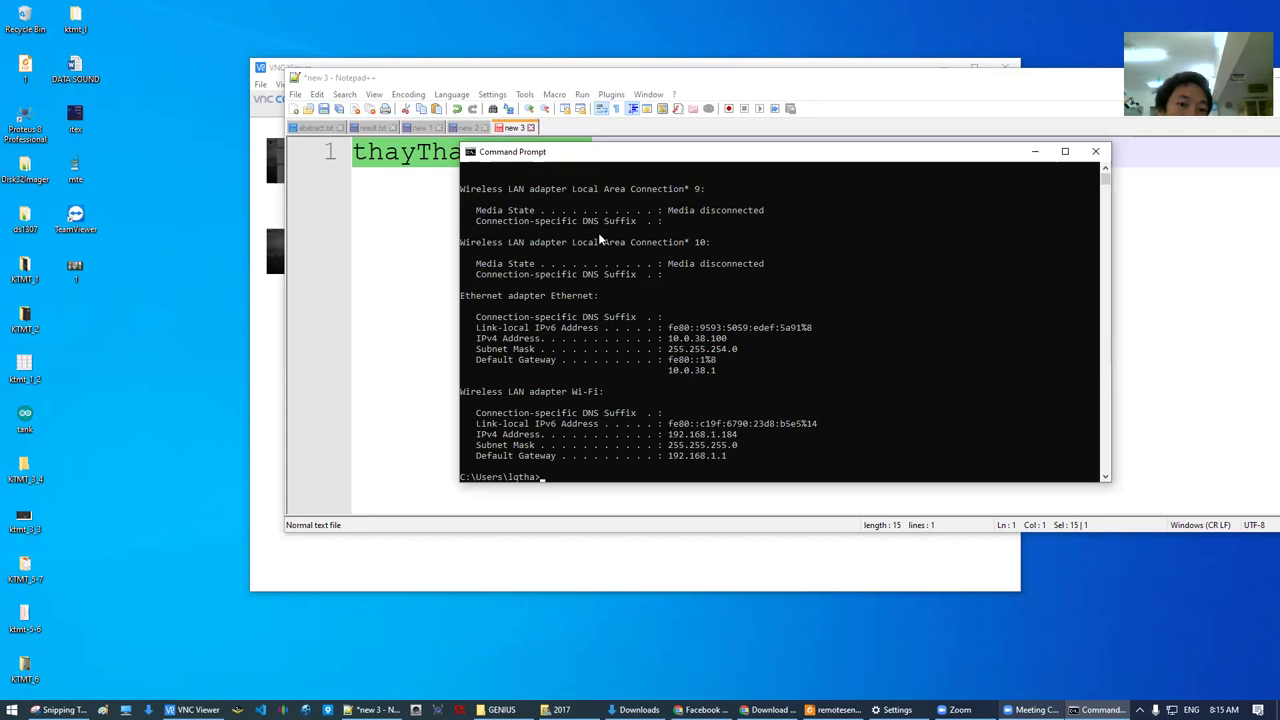
{"action": "left_click_drag", "start_coordinate": [460, 266], "coordinate": [430, 265]}
{"action": "left_click_drag", "start_coordinate": [548, 158], "coordinate": [532, 147]}
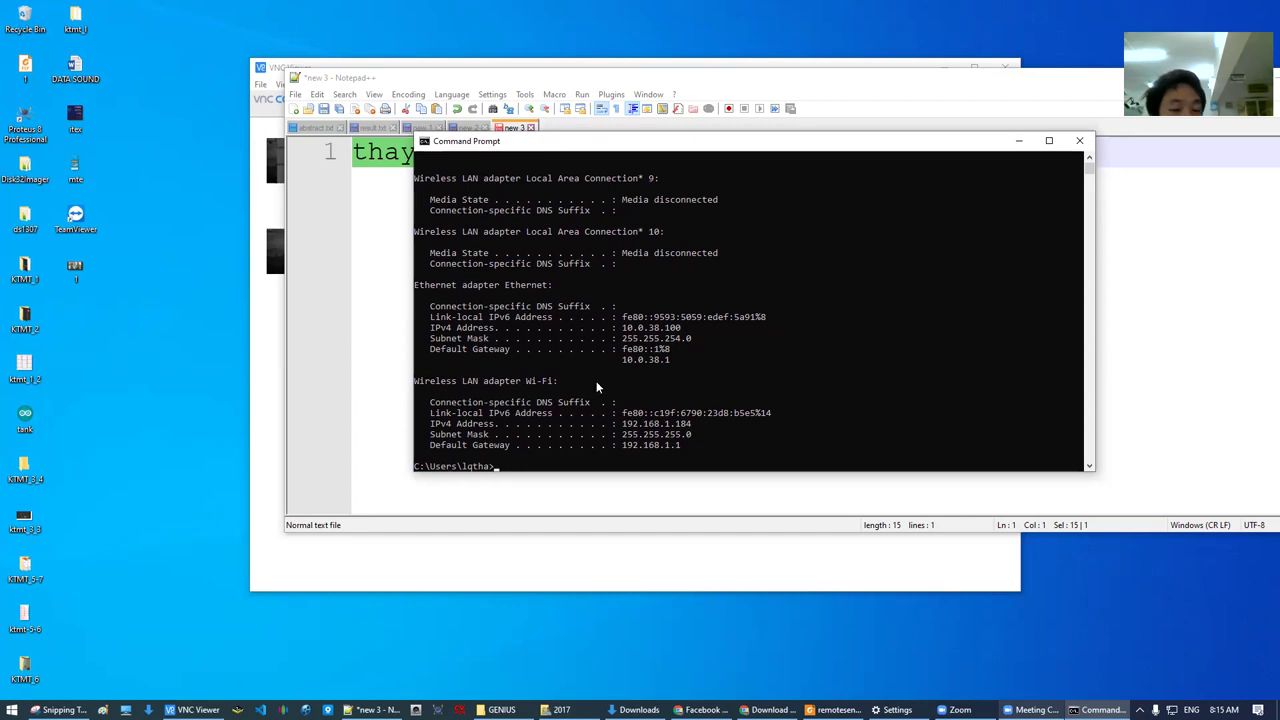
{"action": "key", "text": "alt+Tab"}
- Add the note 'ifconfig -linux' on line 4 below the key line
{"action": "left_click", "coordinate": [663, 160]}
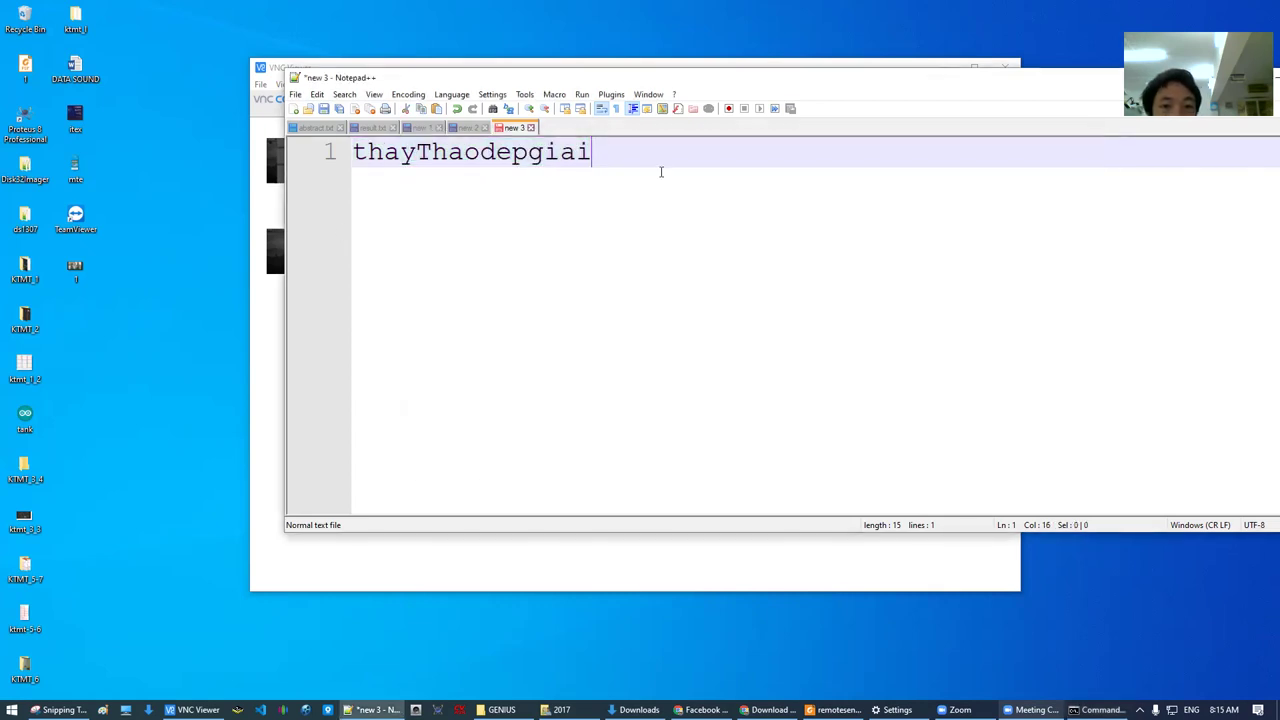
{"action": "key", "text": "Return"}
{"action": "key", "text": "Return"}
{"action": "key", "text": "Return"}
{"action": "type", "text": "ifconfig"}
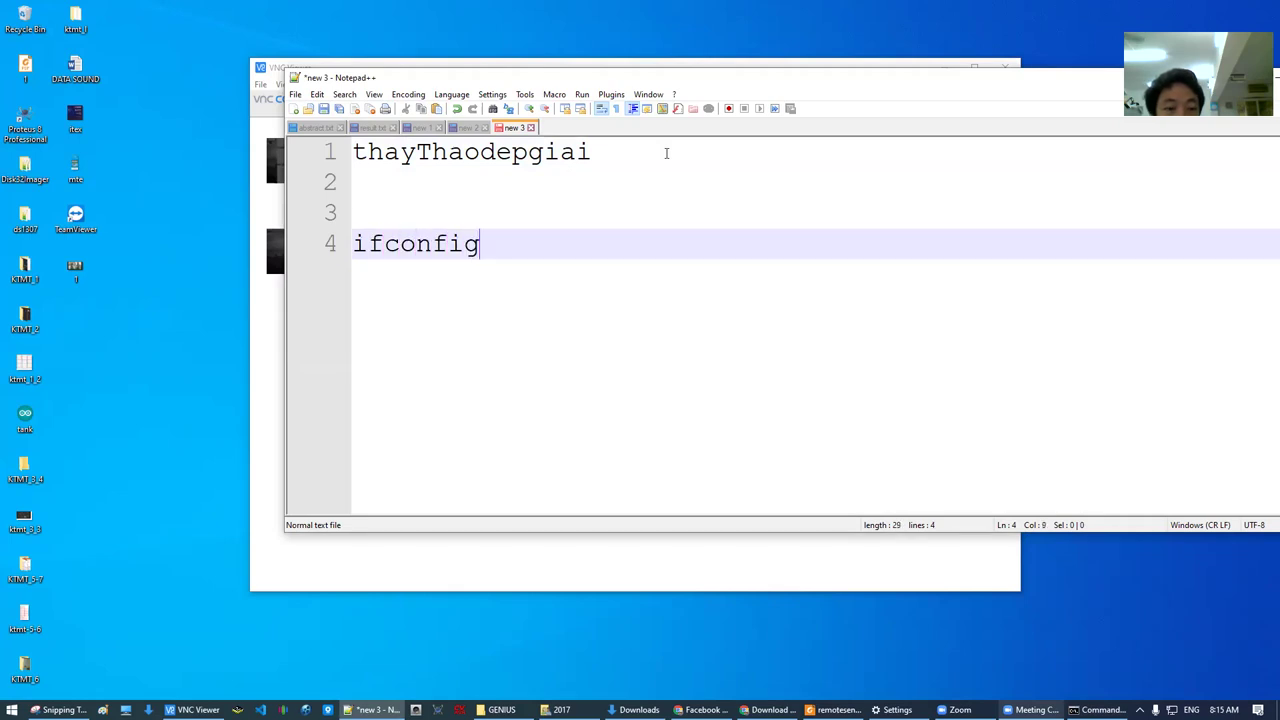
{"action": "key", "text": "Tab"}
{"action": "key", "text": "Tab"}
{"action": "key", "text": "Tab"}
{"action": "key", "text": "Tab"}
{"action": "type", "text": "-"}
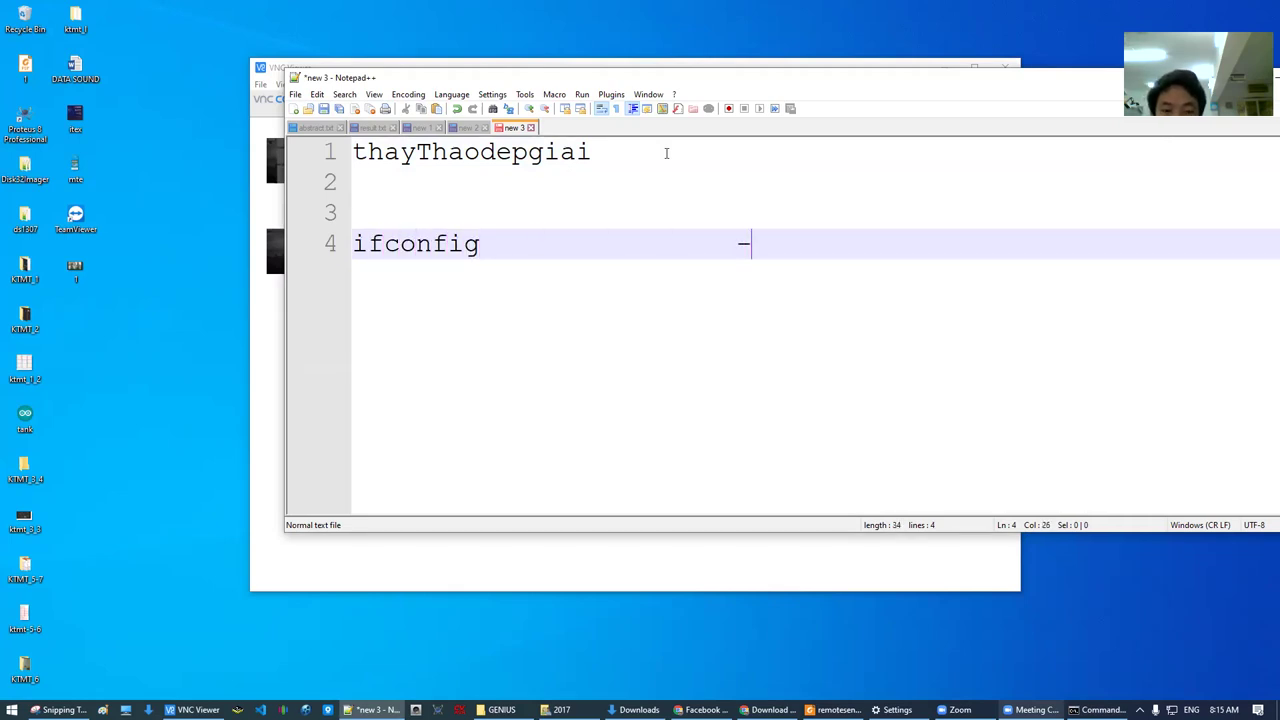
{"action": "type", "text": "linux"}
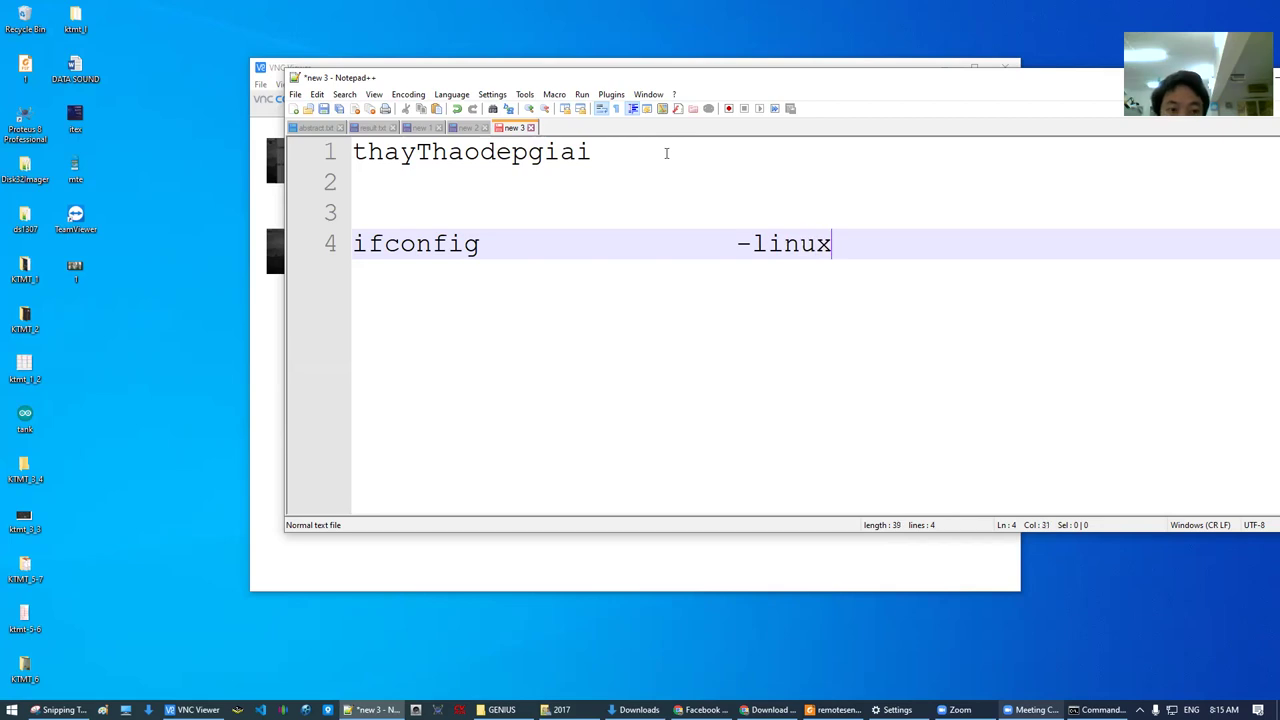
- Add the note 'ipconfig -window' on line 6
{"action": "key", "text": "Return"}
{"action": "key", "text": "Return"}
{"action": "type", "text": "ipconfig"}
{"action": "key", "text": "Tab"}
{"action": "key", "text": "Tab"}
{"action": "key", "text": "Tab"}
{"action": "key", "text": "Tab"}
{"action": "type", "text": "-ma"}
{"action": "key", "text": "BackSpace"}
{"action": "key", "text": "BackSpace"}
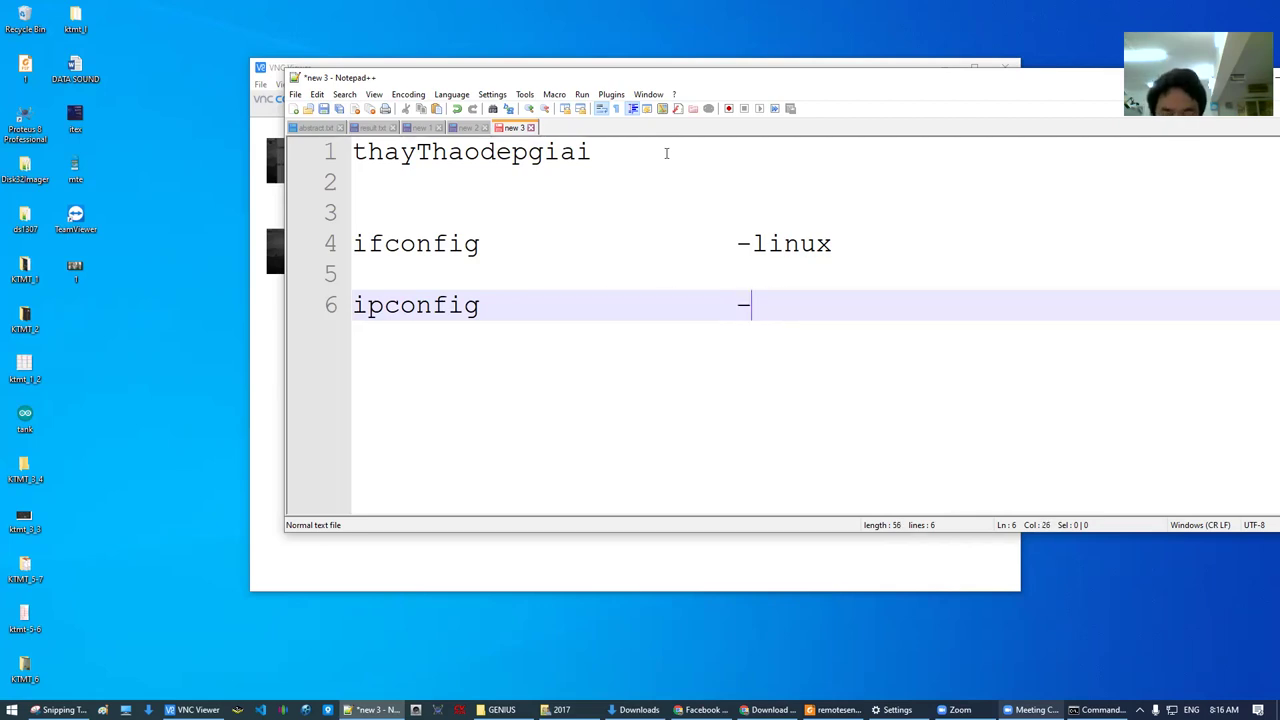
{"action": "type", "text": "window"}
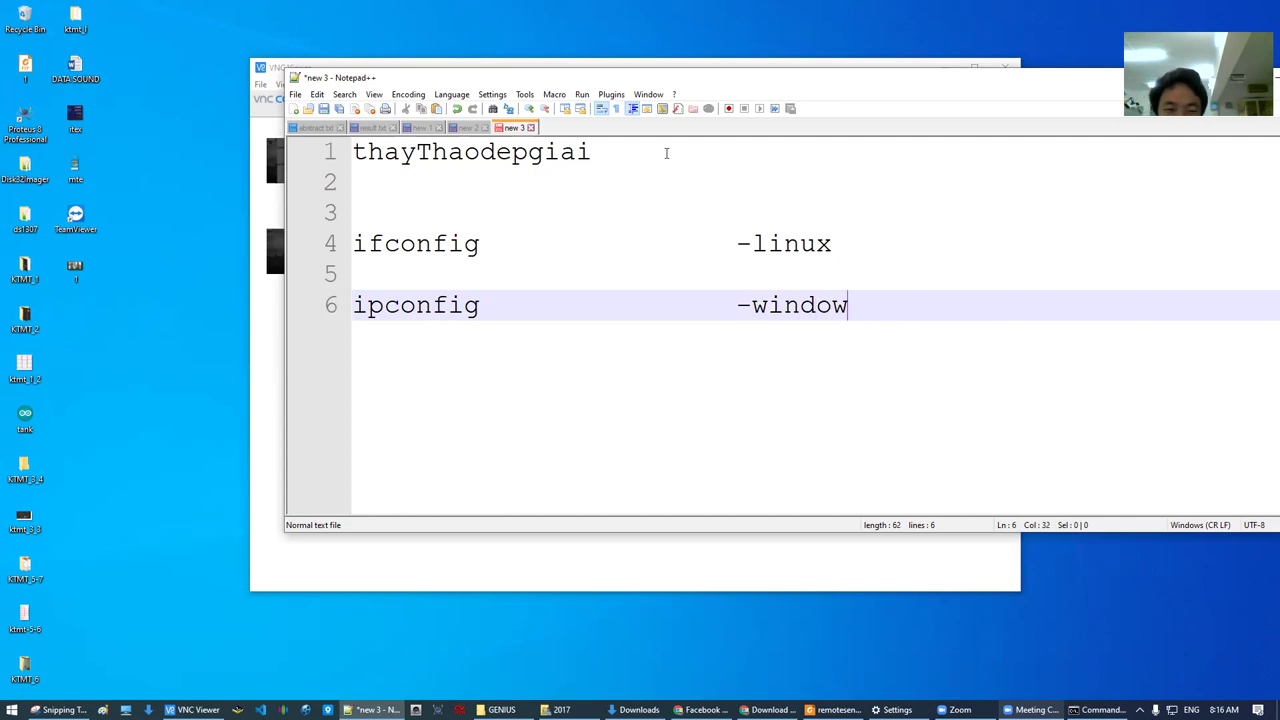
- Bring Command Prompt forward with a larger font, showing the ipconfig Wi-Fi address 192.168.1.184
{"action": "left_click", "coordinate": [650, 550]}
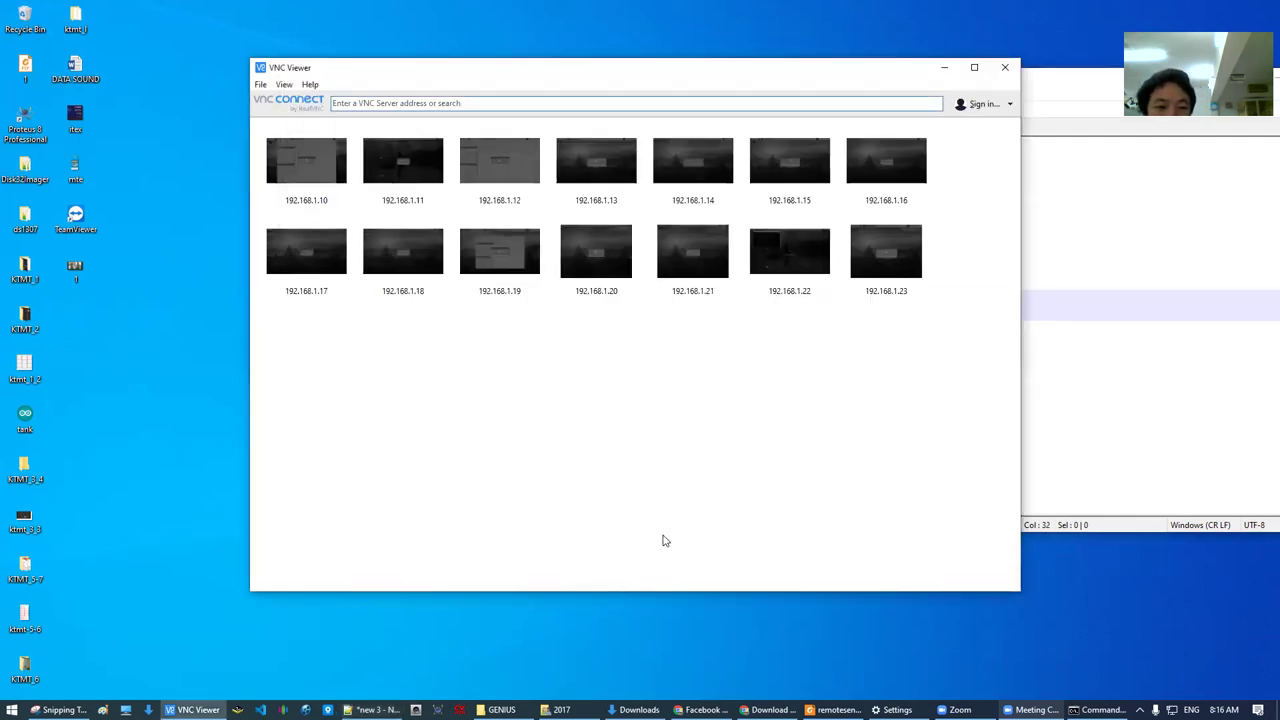
{"action": "key", "text": "alt+Tab"}
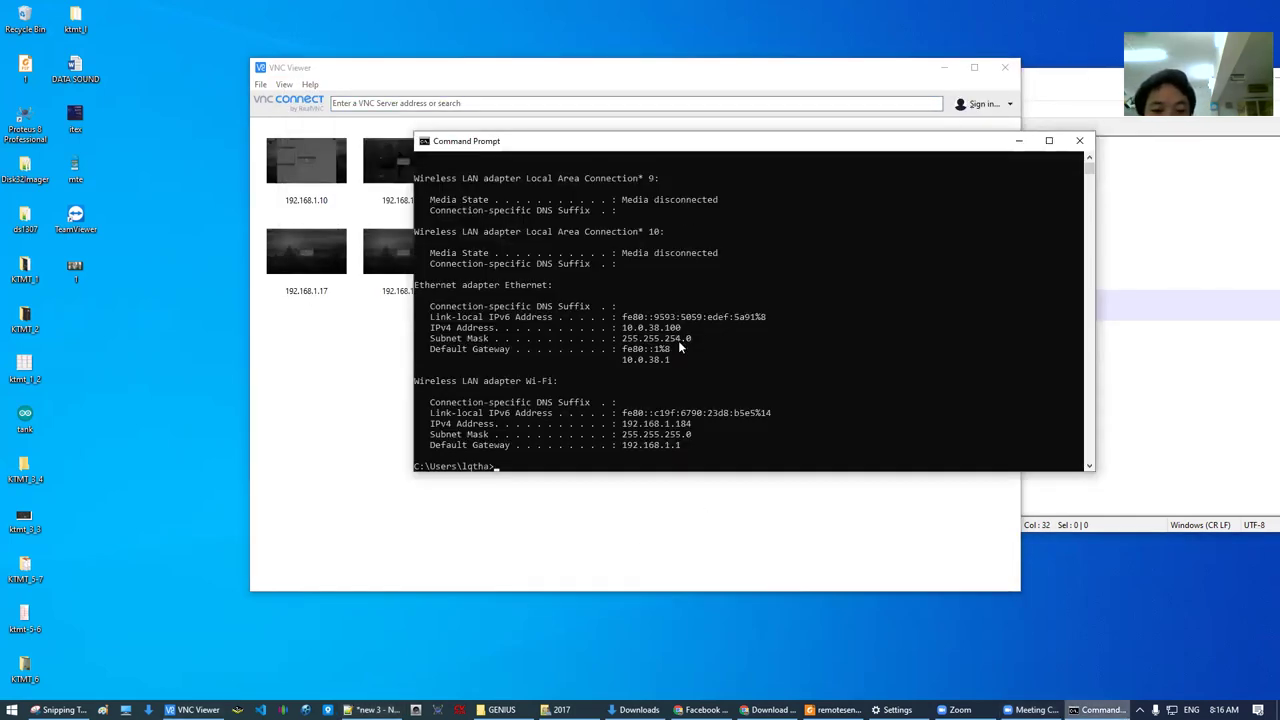
{"action": "scroll", "coordinate": [688, 376], "scroll_direction": "up", "scroll_amount": 2, "text": "ctrl"}
{"action": "left_click_drag", "start_coordinate": [775, 143], "coordinate": [647, 50]}
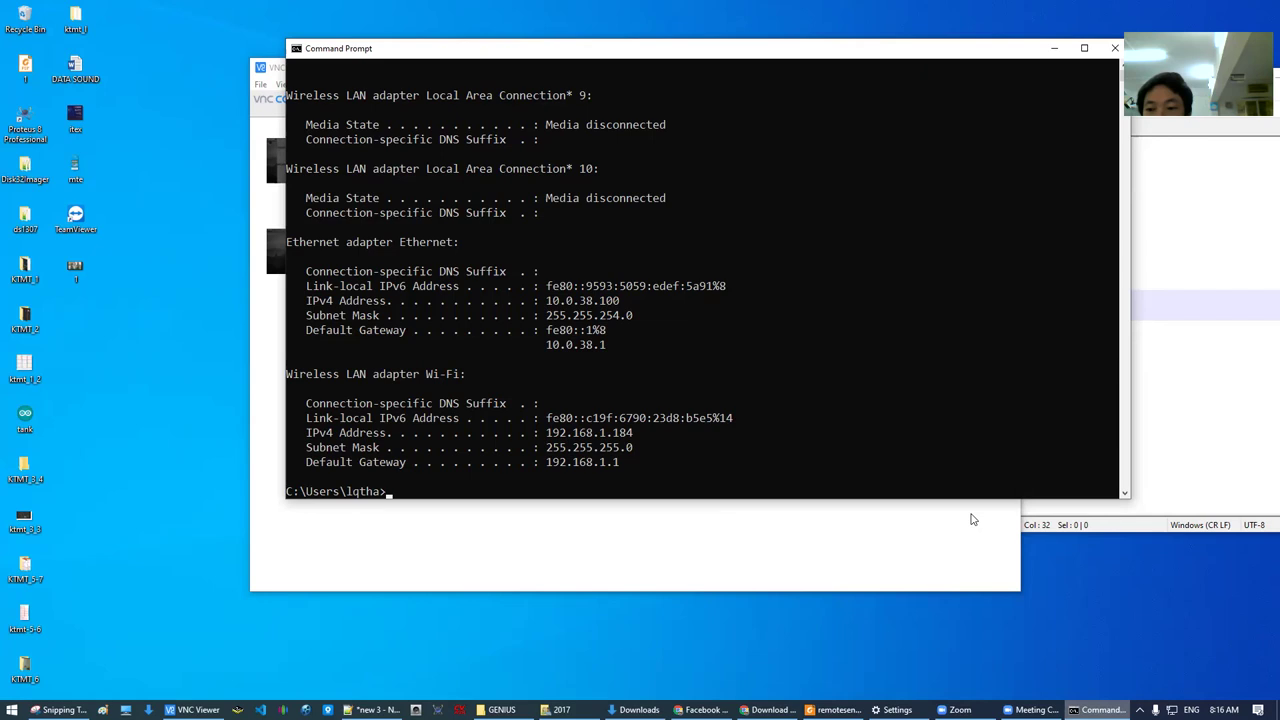
- Add the note '192.168.1.xx' followed by 'xx: chữ viết trên board Raspi' below the ipconfig line
{"action": "left_click", "coordinate": [1188, 398]}
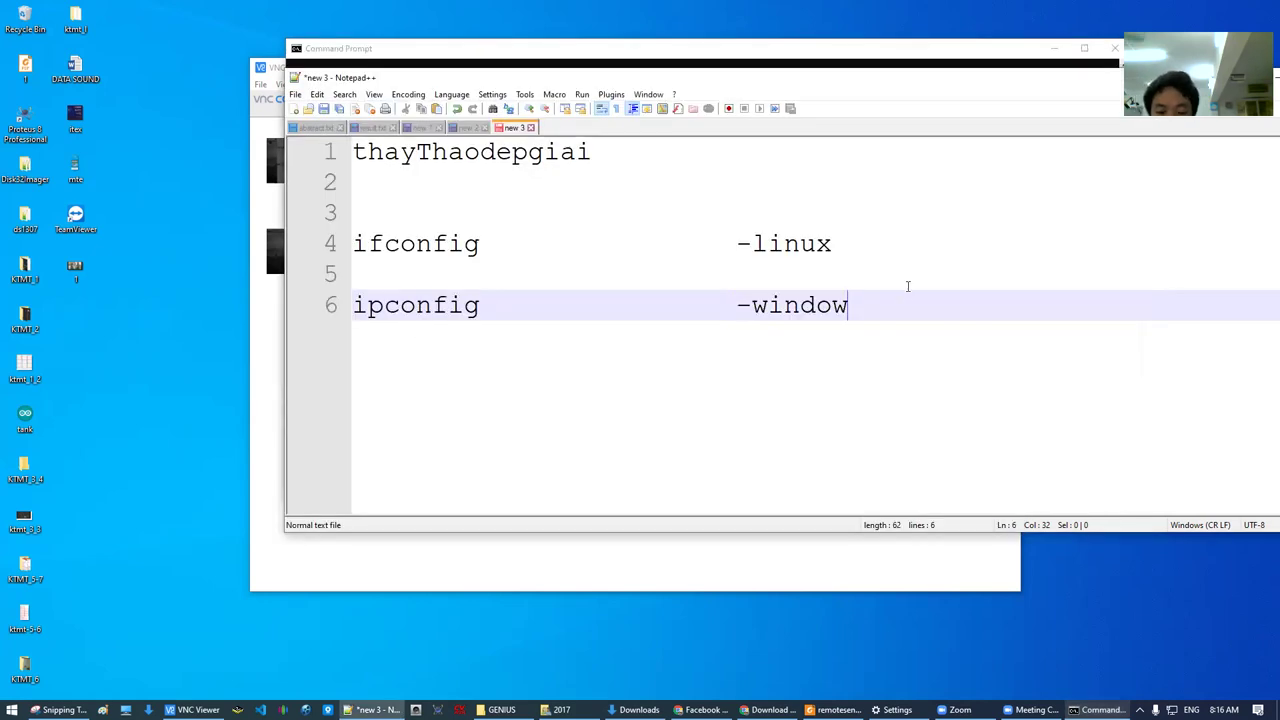
{"action": "key", "text": "Return"}
{"action": "key", "text": "Return"}
{"action": "type", "text": "192.16"}
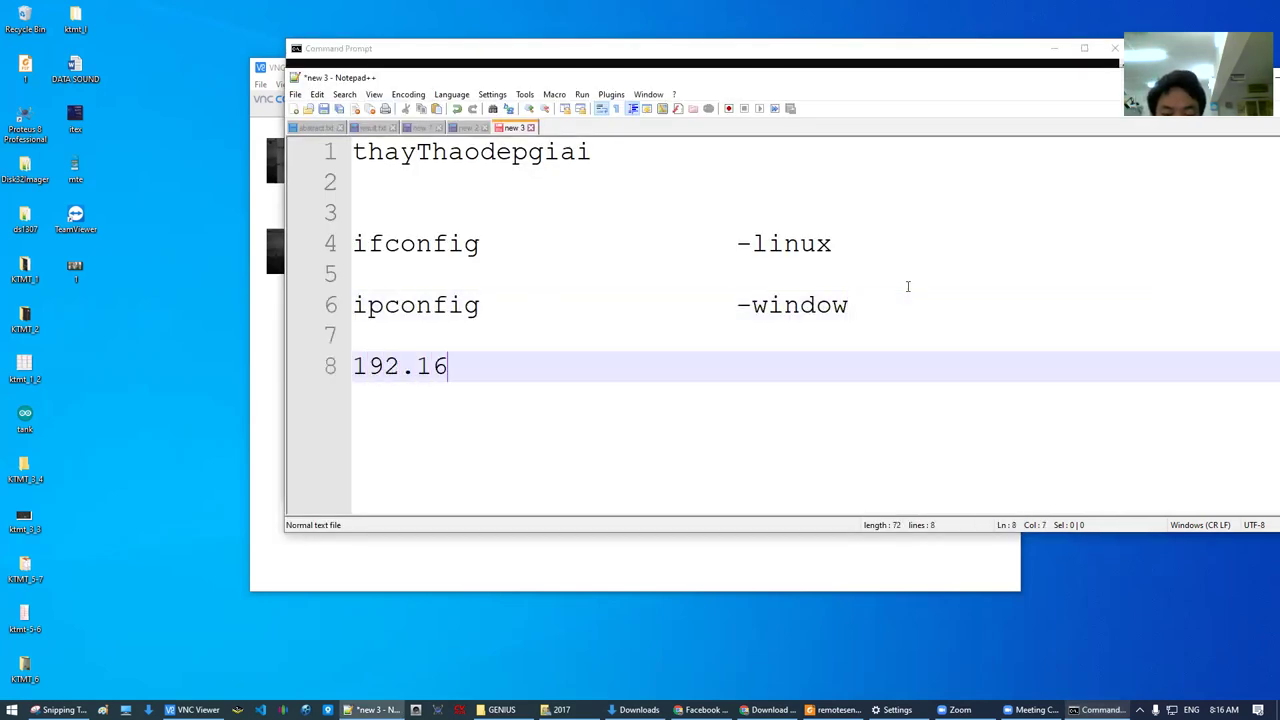
{"action": "type", "text": "8.1.xx"}
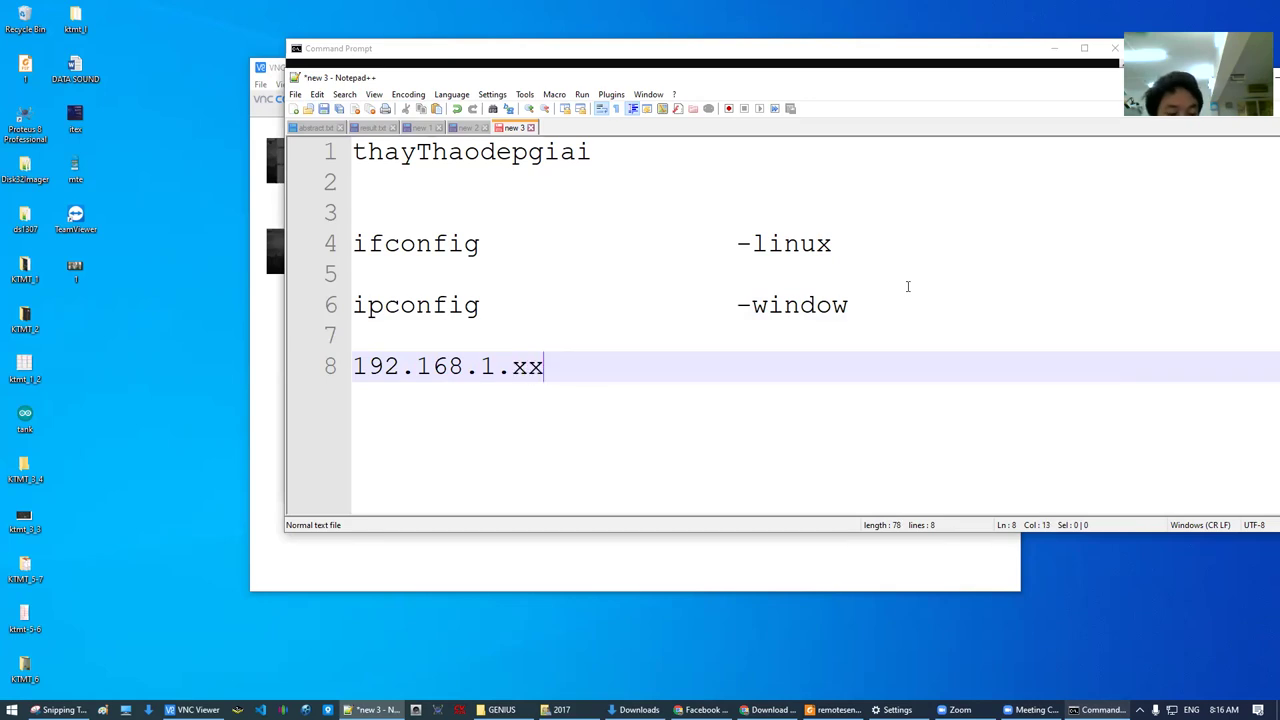
{"action": "key", "text": "Tab"}
{"action": "key", "text": "Tab"}
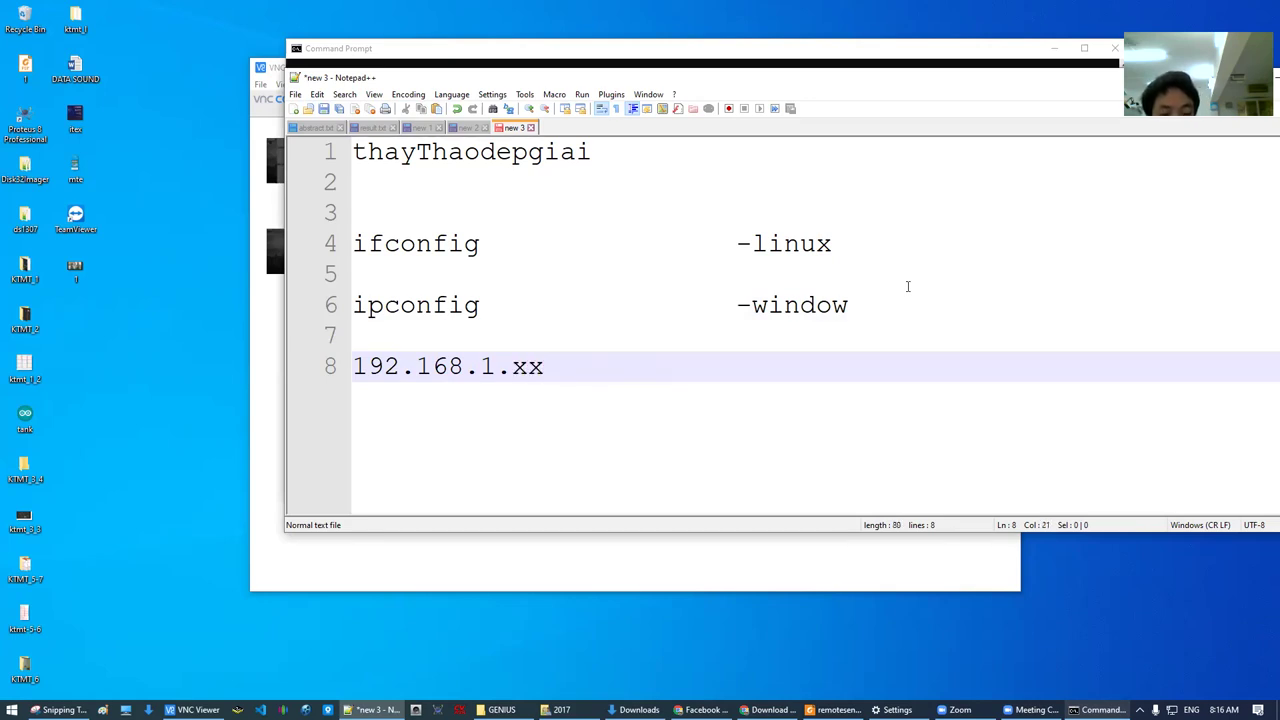
{"action": "type", "text": "xx: "}
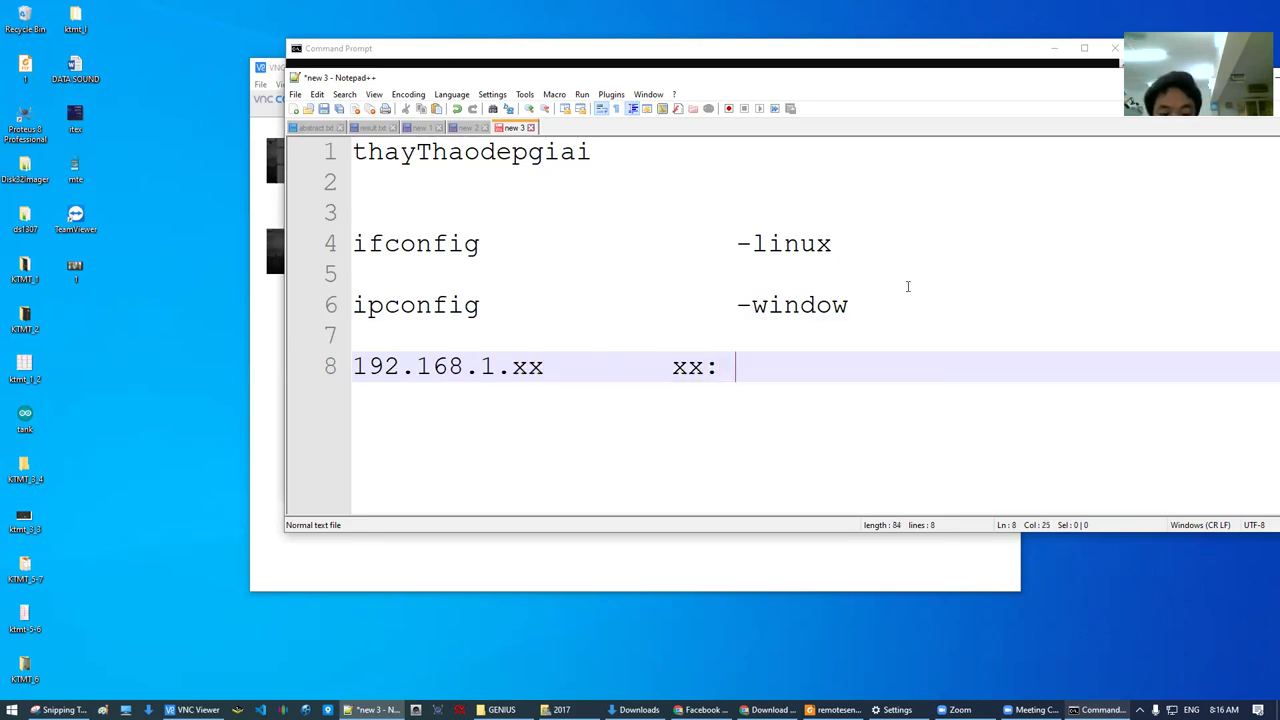
{"action": "type", "text": "chữ "}
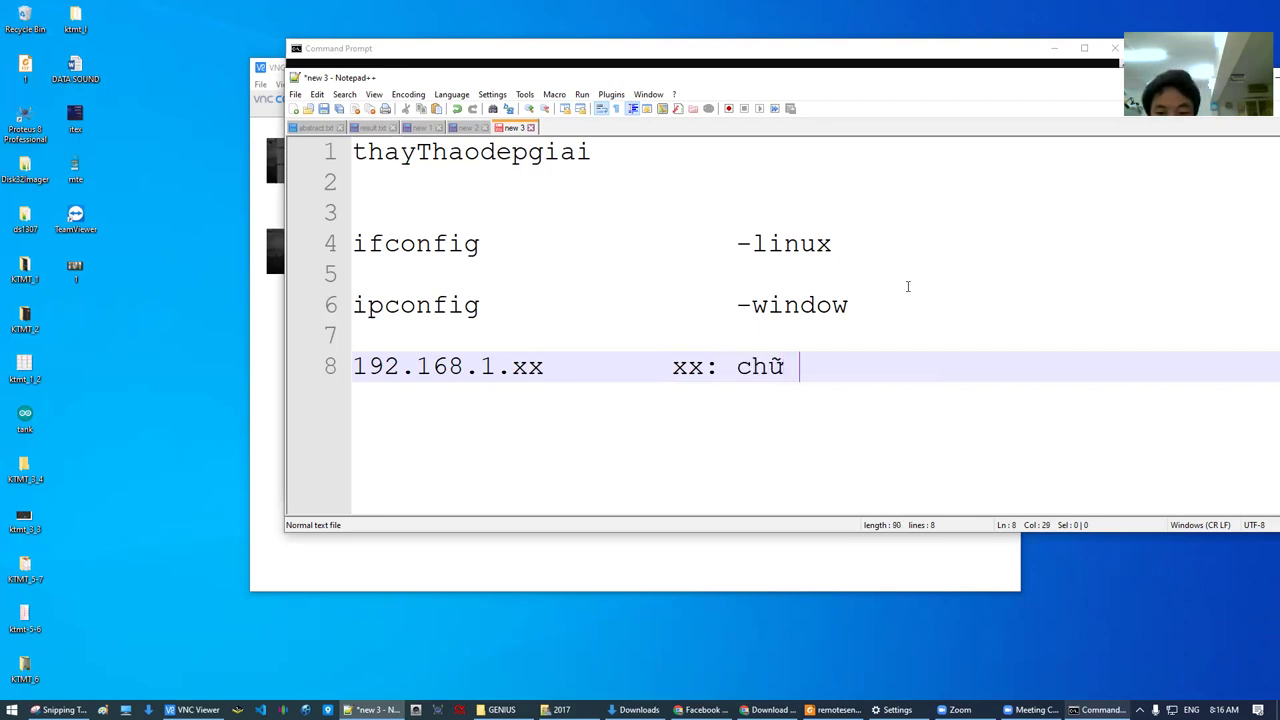
{"action": "type", "text": "viêts trên "}
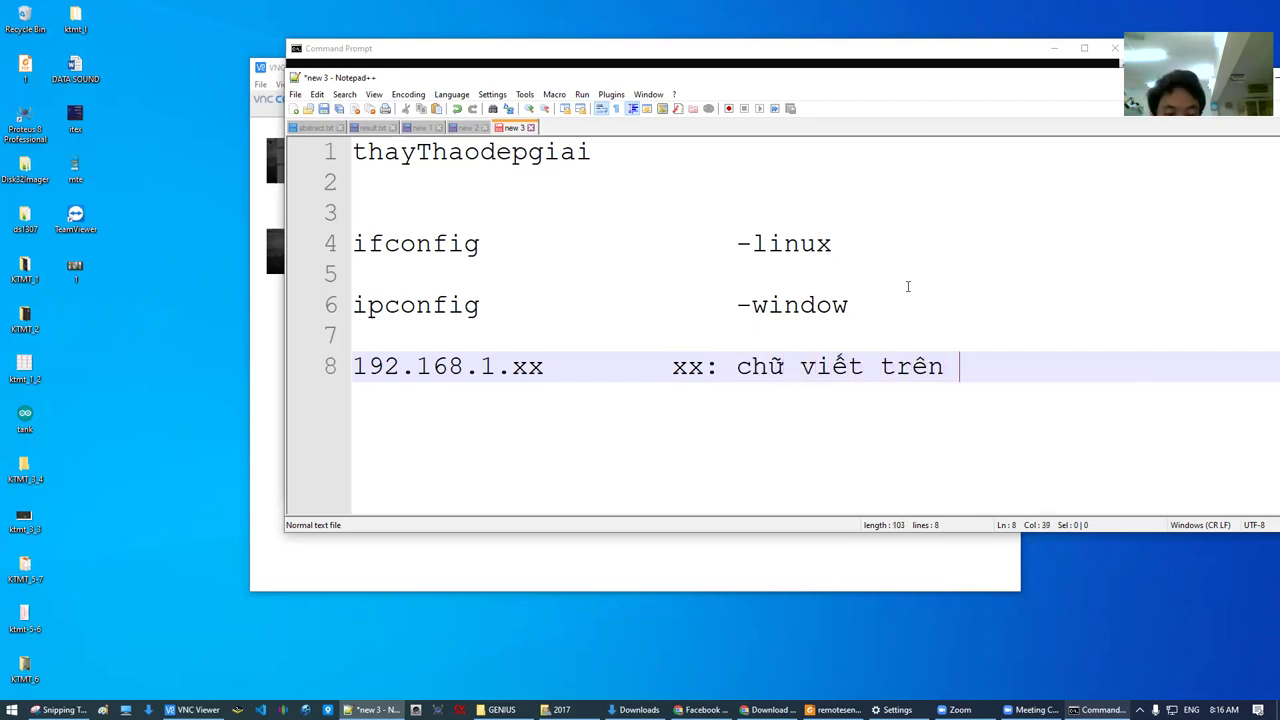
{"action": "type", "text": "board "}
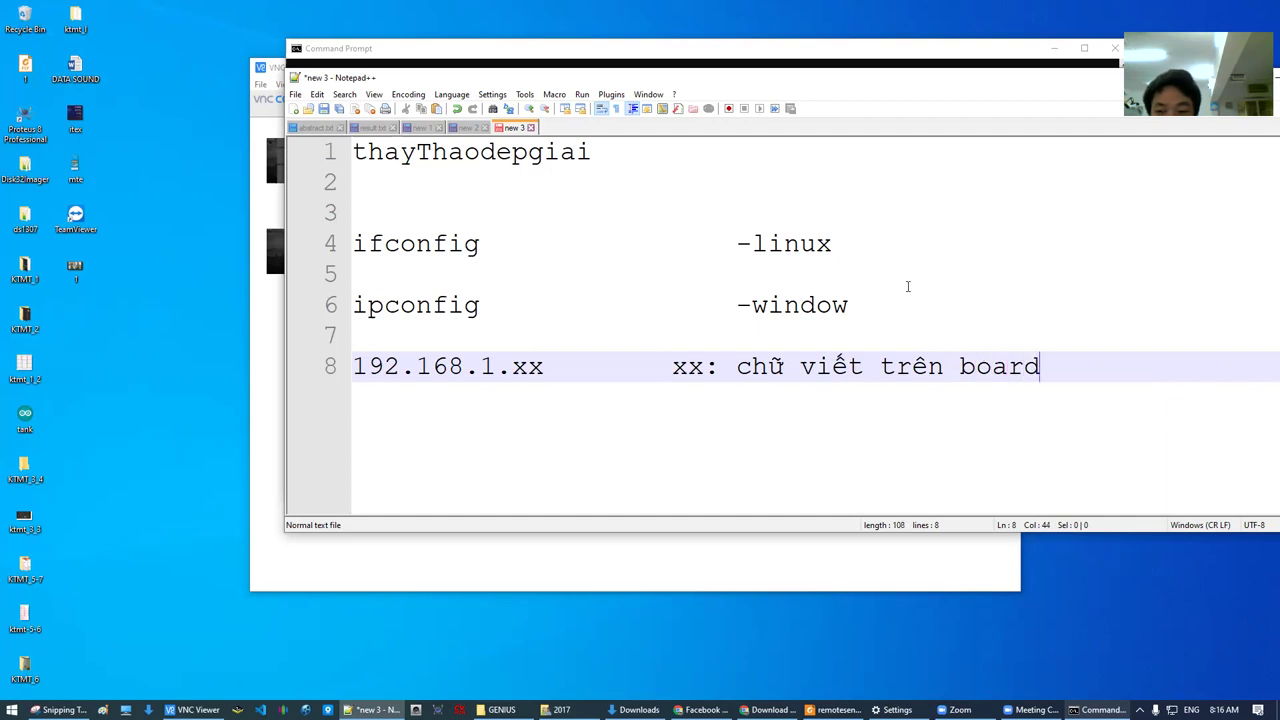
{"action": "type", "text": "Ras"}
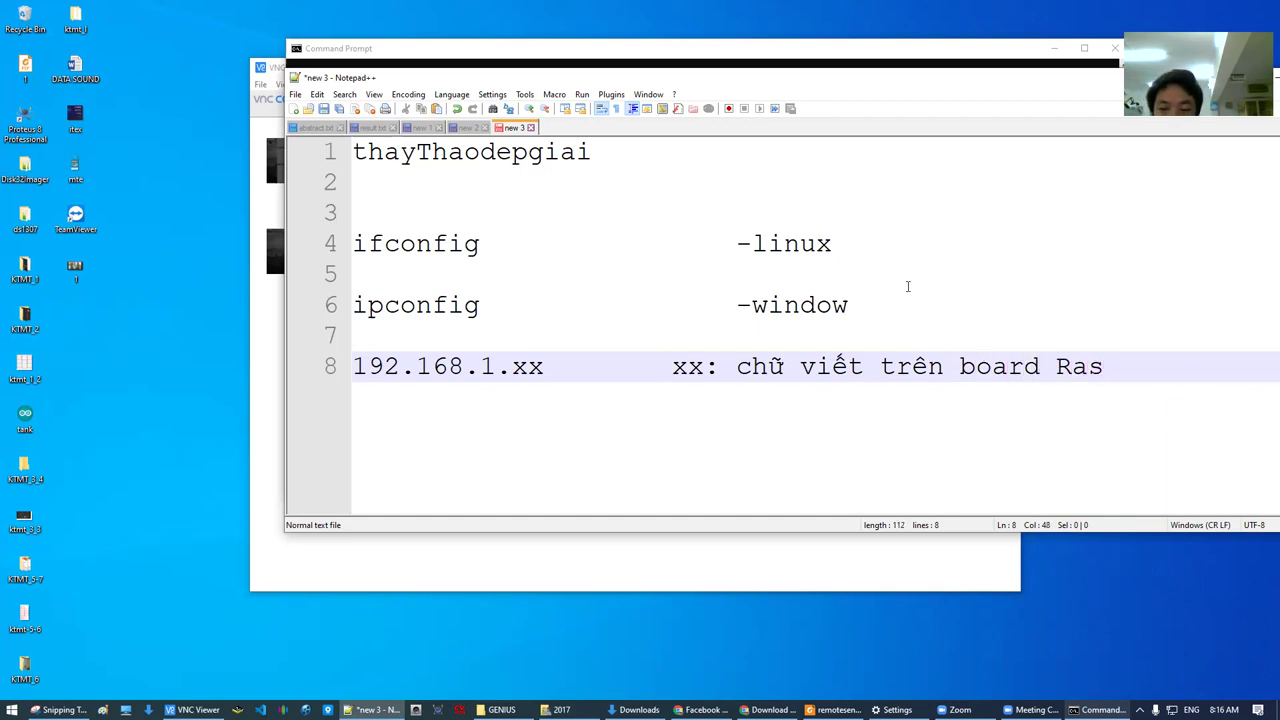
{"action": "type", "text": "pio"}
{"action": "key", "text": "BackSpace"}
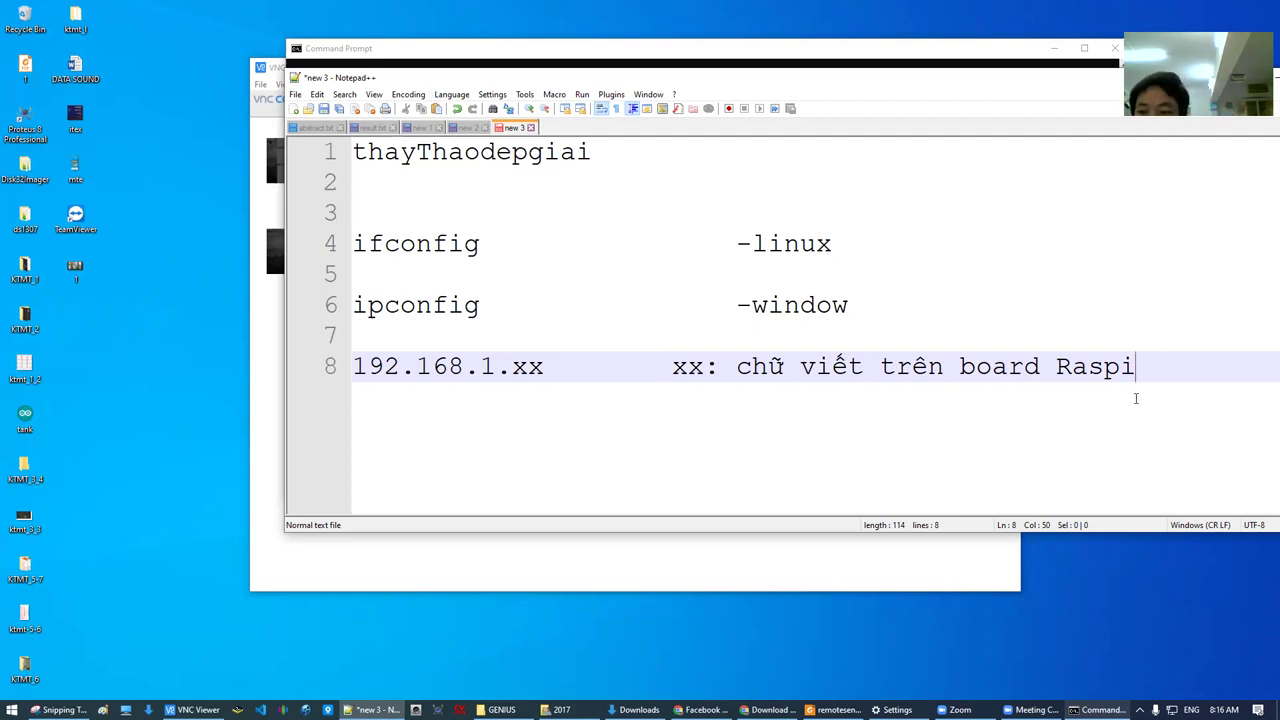
- Add the example line 'ex: 19 -> 192.168.1.19' on line 10, then return to VNC Viewer
{"action": "key", "text": "Return"}
{"action": "key", "text": "Return"}
{"action": "type", "text": "ex"}
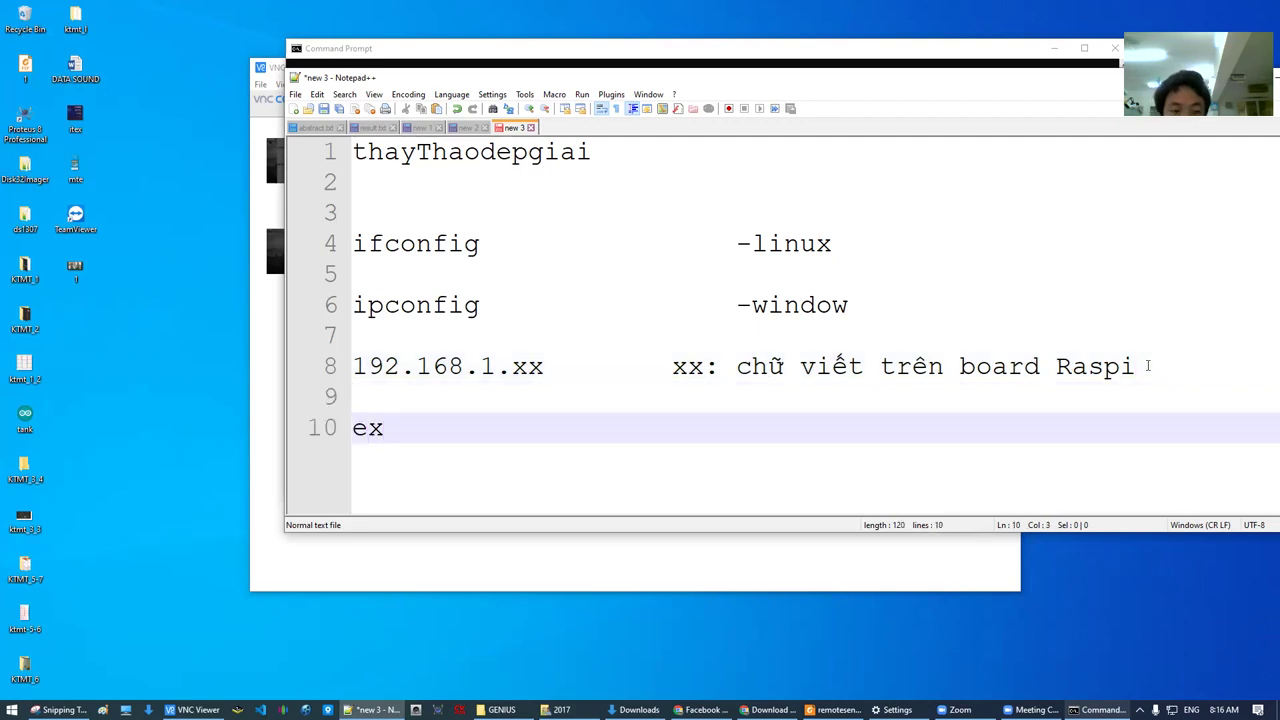
{"action": "key", "text": "BackSpace"}
{"action": "type", "text": "x"}
{"action": "type", "text": "x: "}
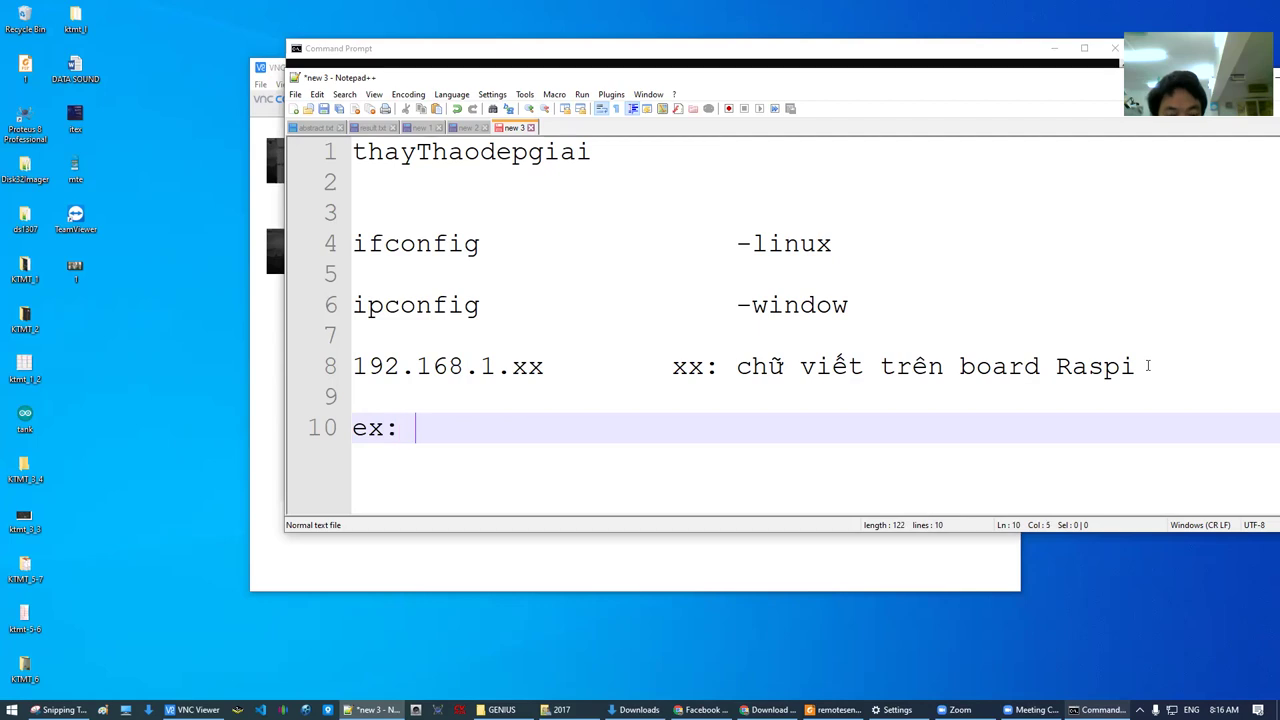
{"action": "type", "text": "19 -> "}
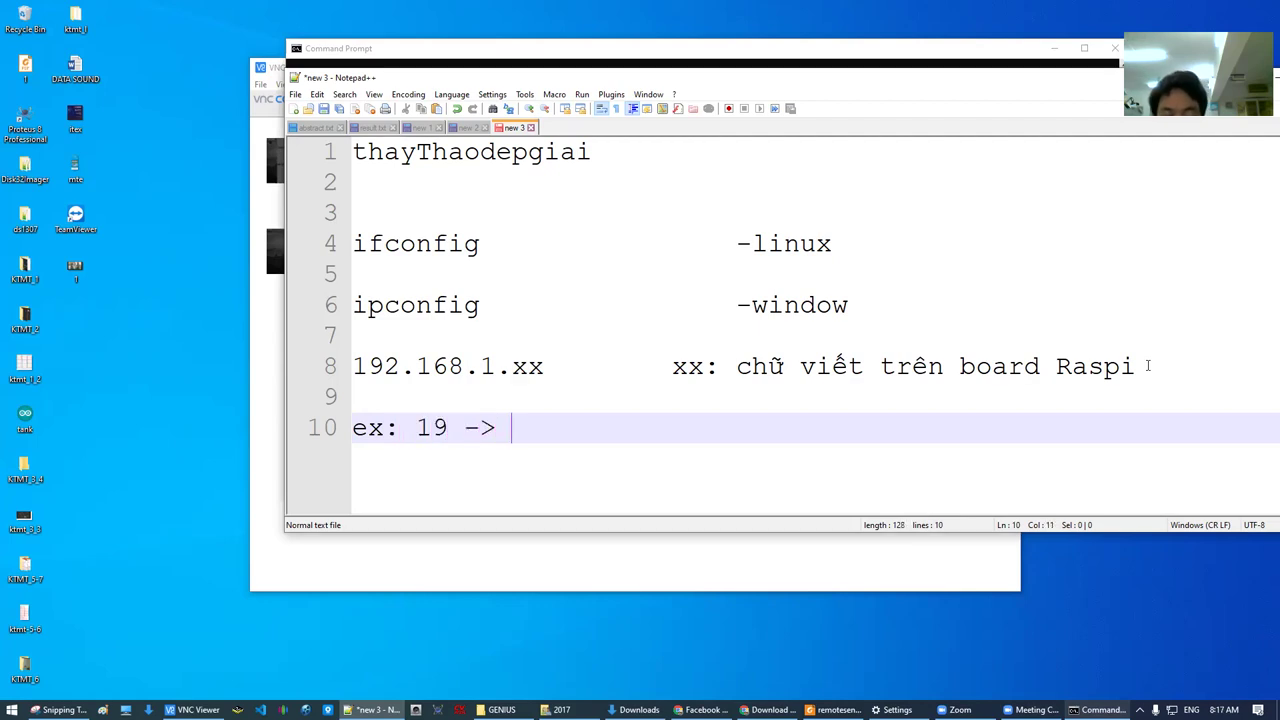
{"action": "type", "text": "192.16"}
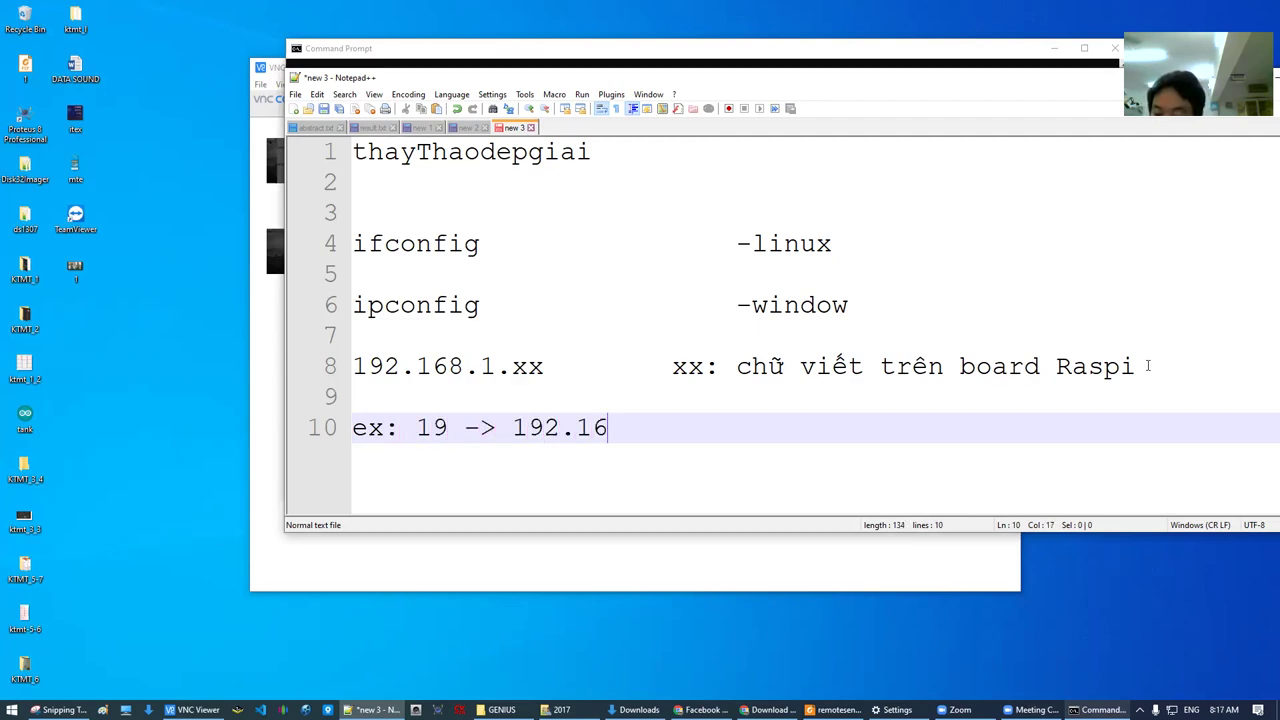
{"action": "type", "text": "8.1.19"}
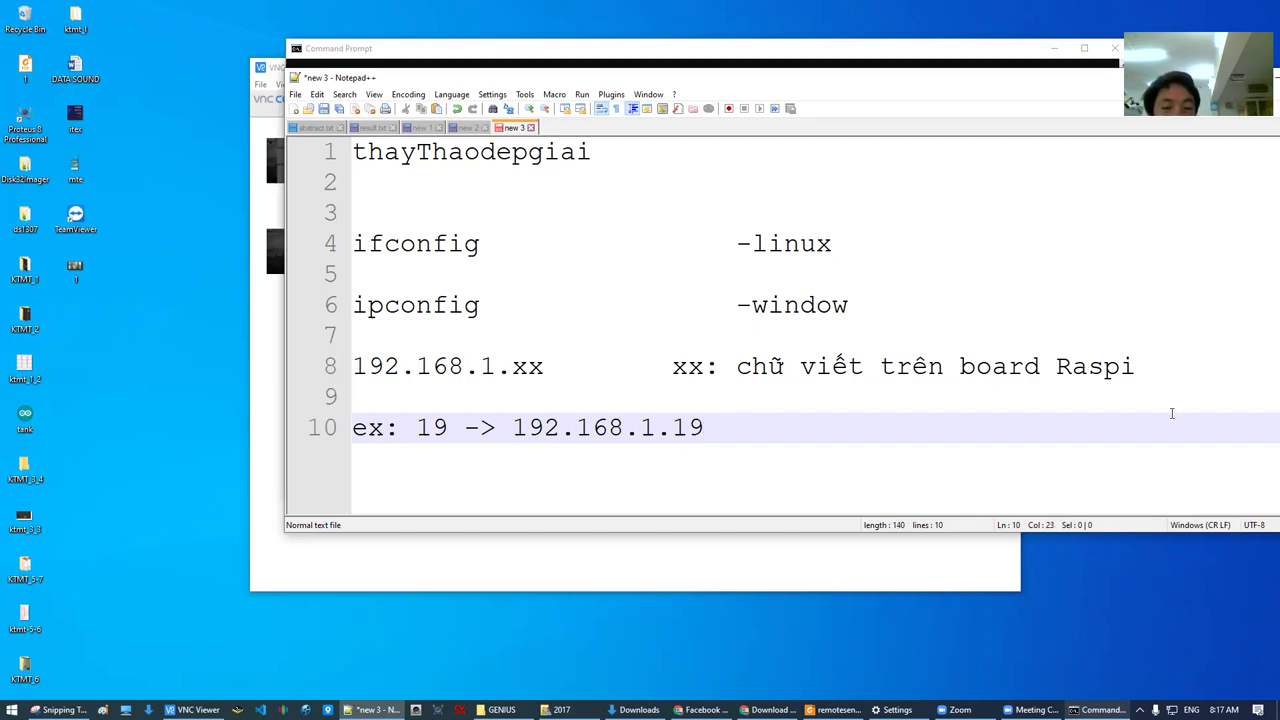
{"action": "left_click", "coordinate": [713, 565]}
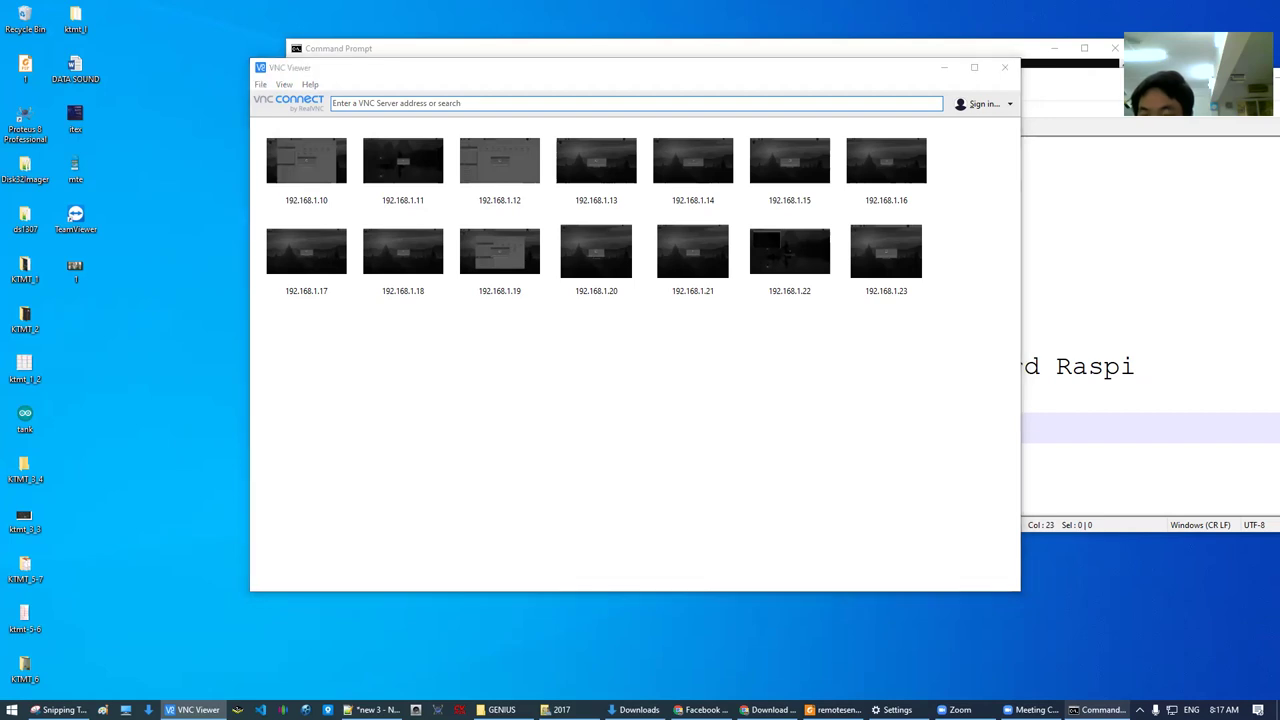
- Type 192.168.1.19 into the VNC Viewer server address bar
{"action": "mouse_move", "coordinate": [338, 58]}
{"action": "left_mouse_down"}
{"action": "mouse_move", "coordinate": [290, 54]}
{"action": "mouse_move", "coordinate": [228, 125]}
{"action": "mouse_move", "coordinate": [341, 66]}
{"action": "mouse_move", "coordinate": [347, 76]}
{"action": "left_mouse_up"}
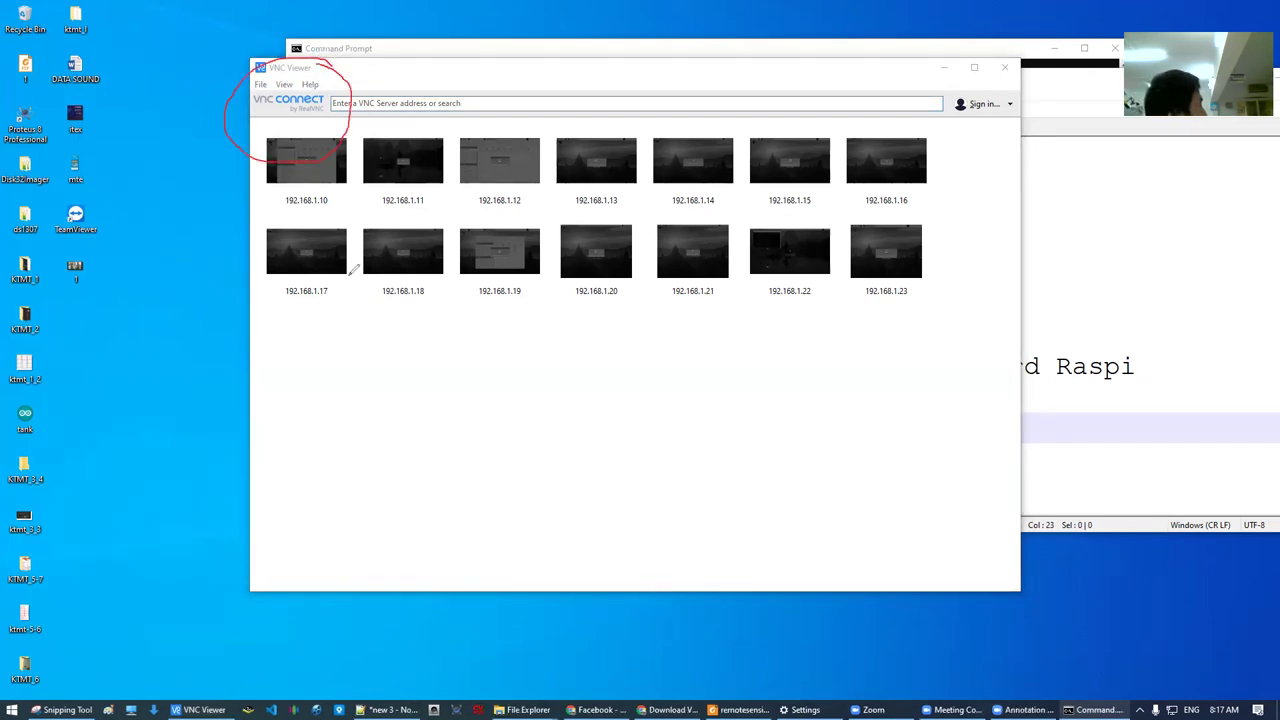
{"action": "left_click", "coordinate": [681, 104]}
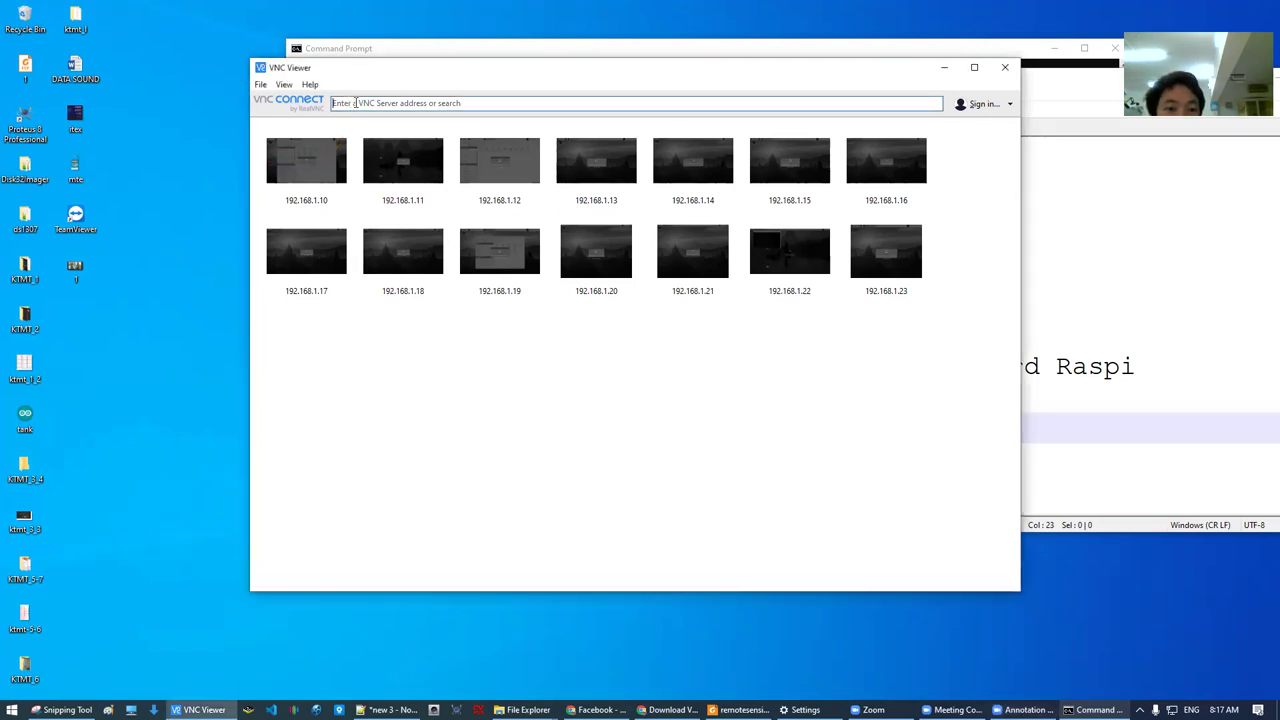
{"action": "type", "text": "192.16"}
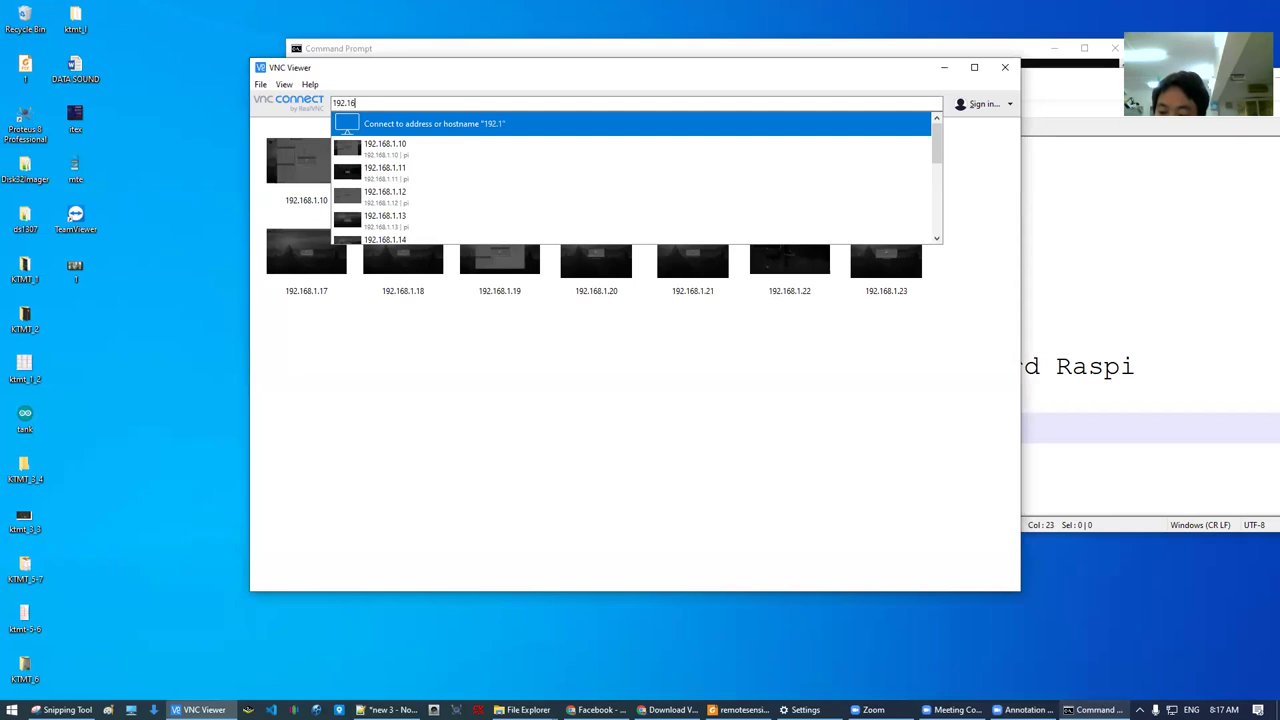
{"action": "type", "text": "8.1.19"}
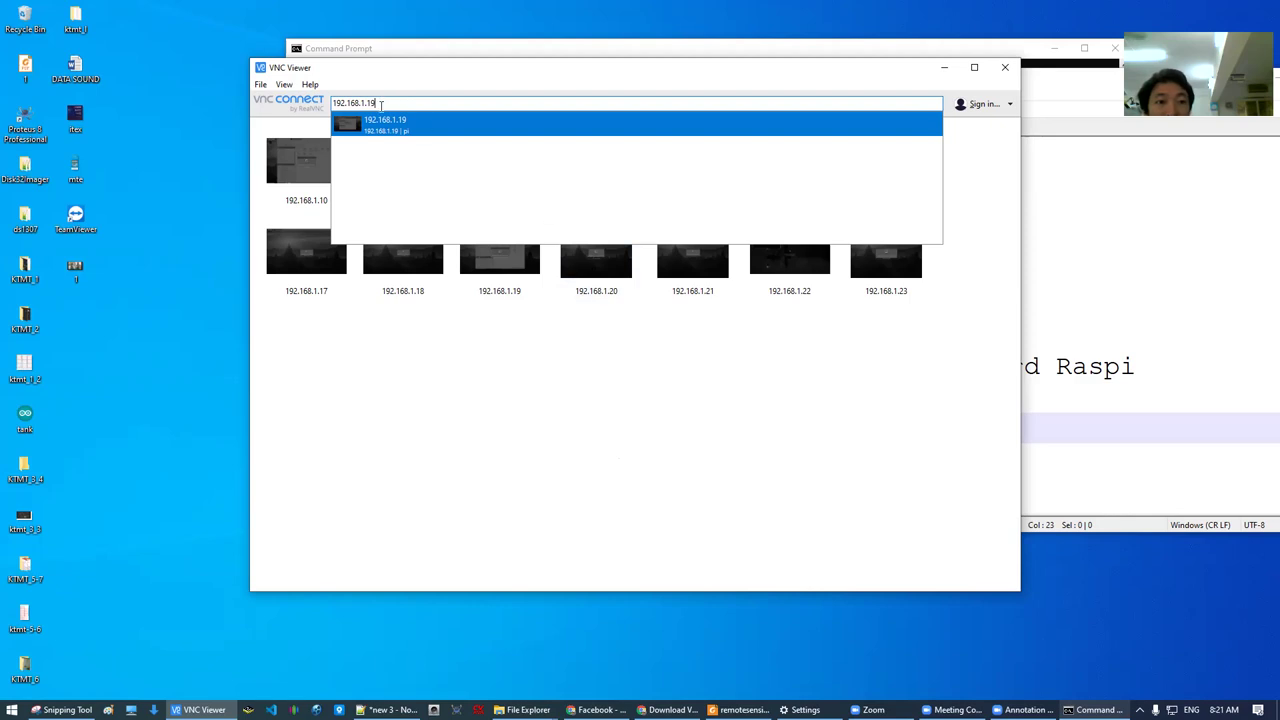
- Connect to the 192.168.1.19 suggestion and submit the Pi's password in the Authentication dialog
{"action": "left_click", "coordinate": [424, 133]}
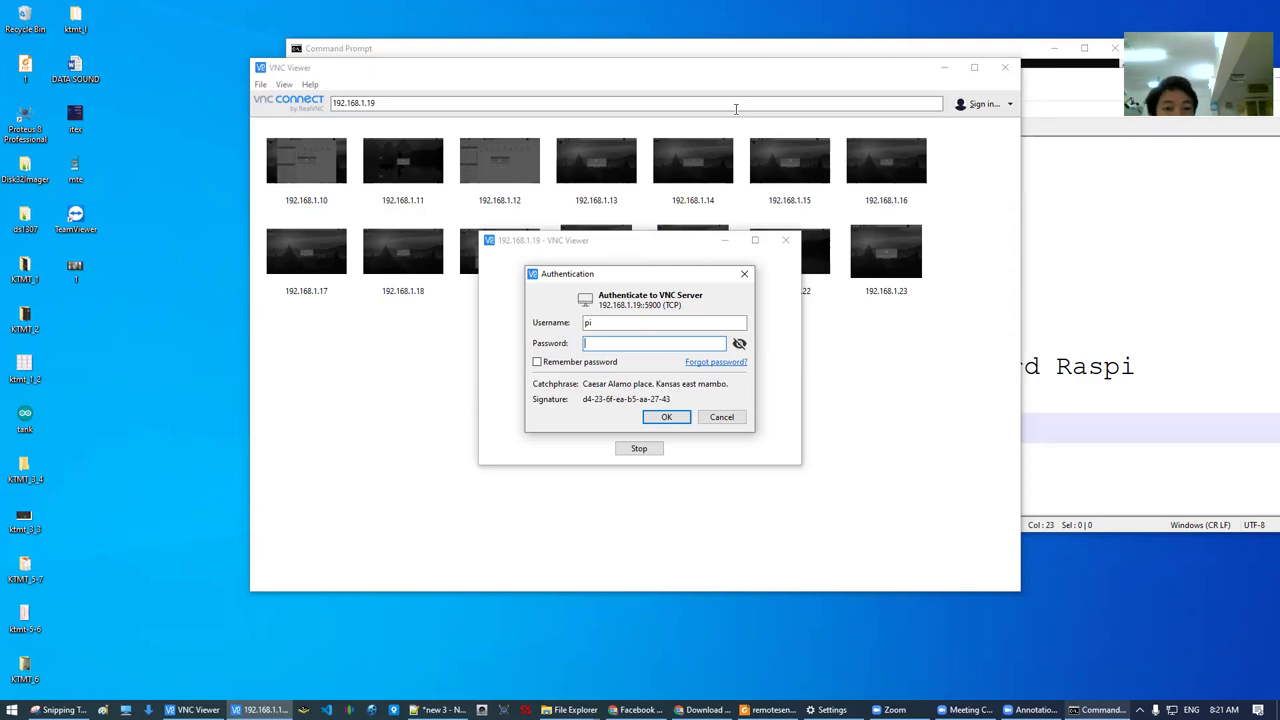
{"action": "mouse_move", "coordinate": [526, 268]}
{"action": "left_mouse_down"}
{"action": "mouse_move", "coordinate": [706, 434]}
{"action": "mouse_move", "coordinate": [756, 434]}
{"action": "left_mouse_up"}
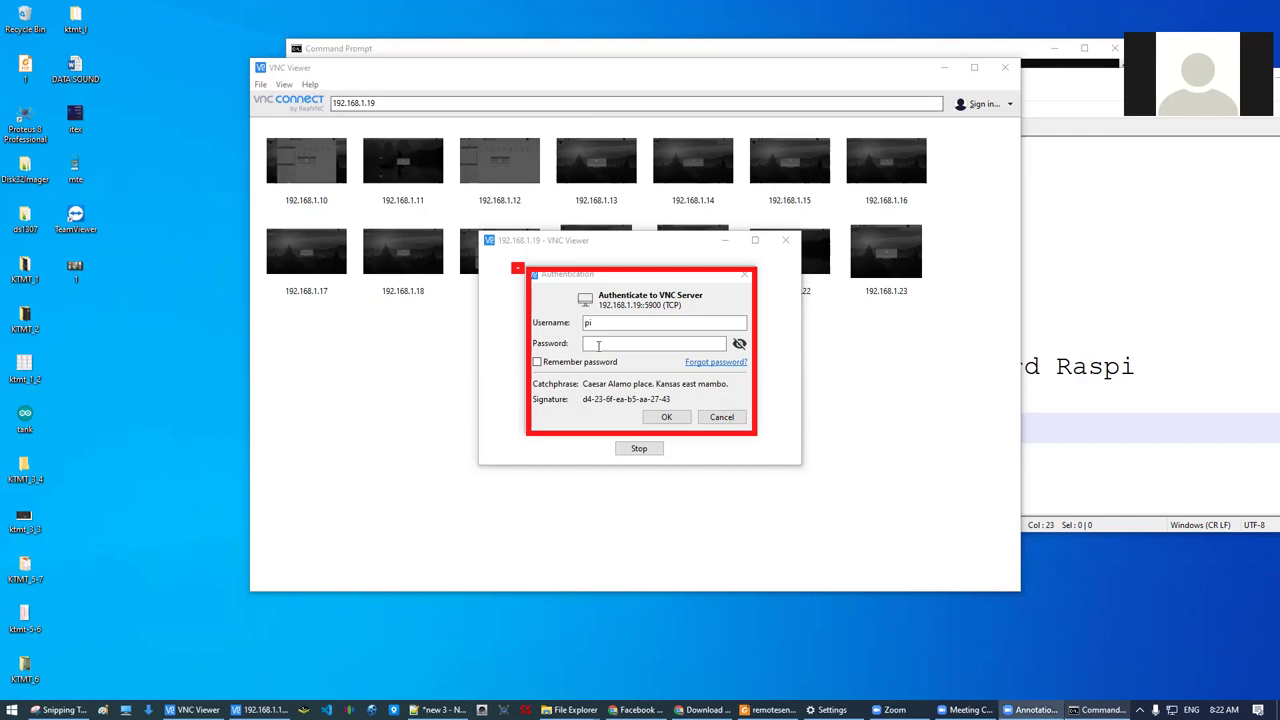
{"action": "left_click", "coordinate": [655, 343]}
{"action": "type", "text": "raspberr"}
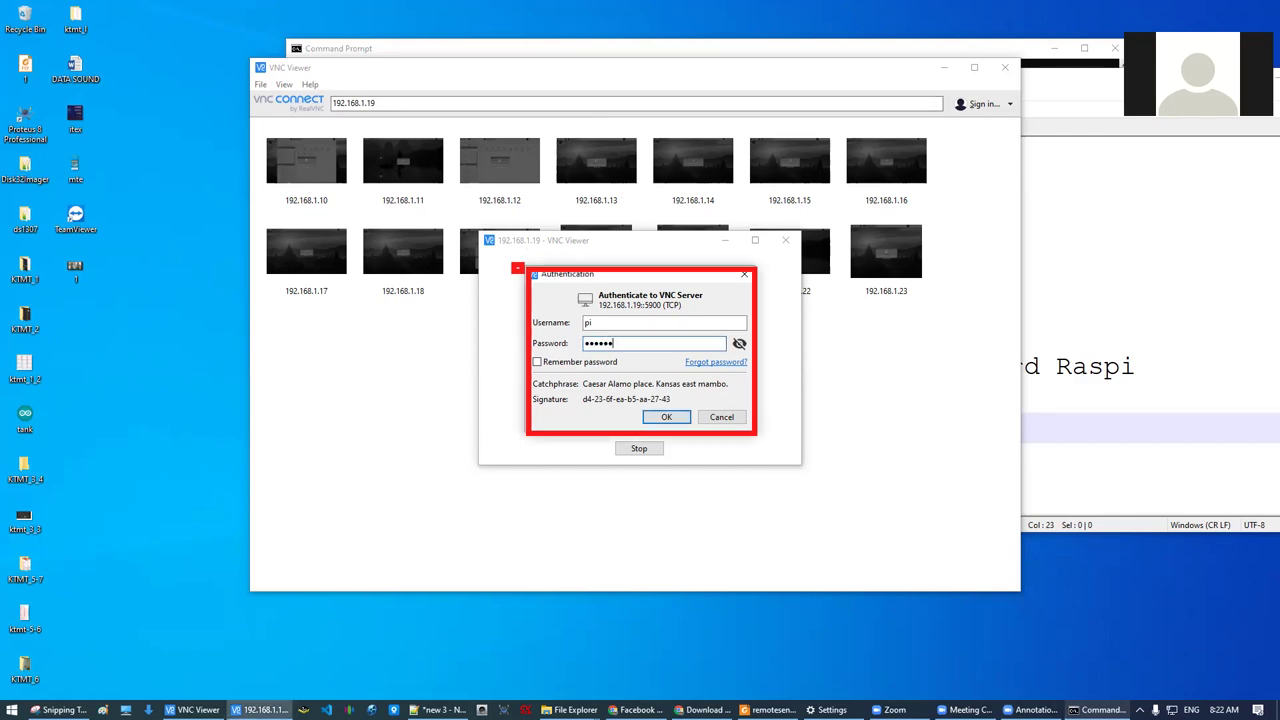
{"action": "left_click", "coordinate": [659, 416]}
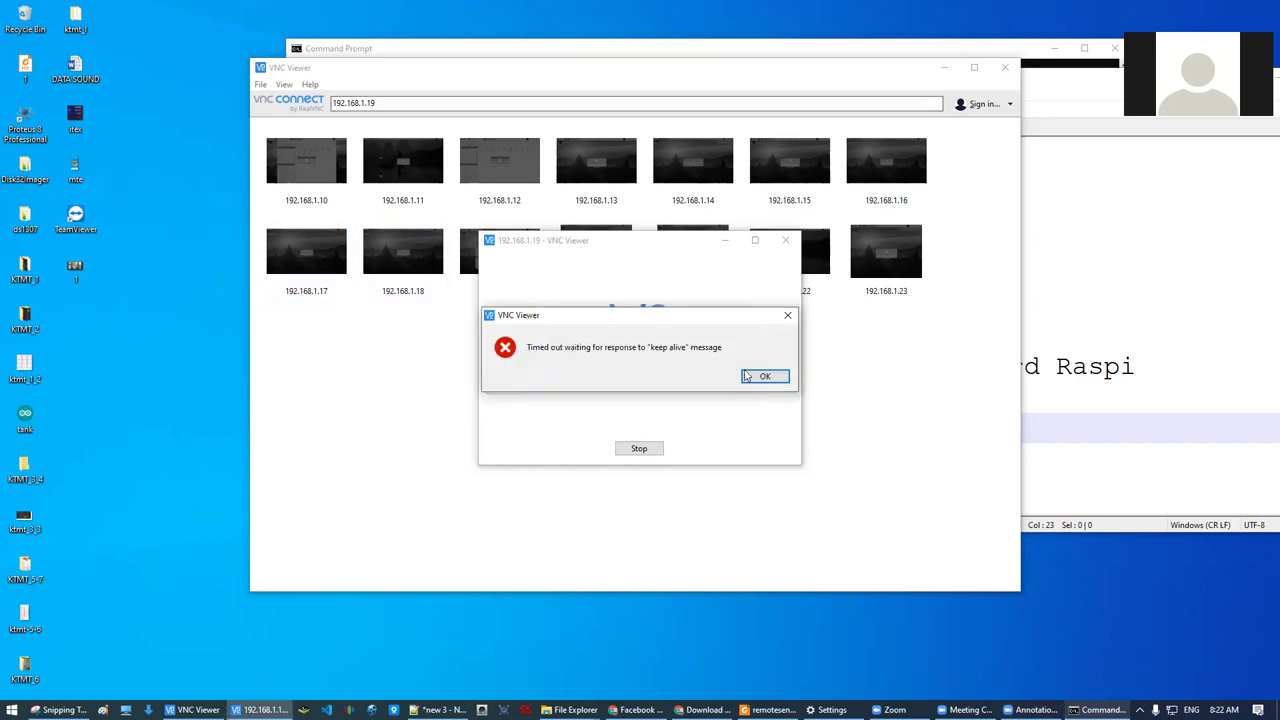
- Dismiss the timeout error, check Wi-Fi, and retry 192.168.1.19 twice, stopping each stalled attempt
{"action": "left_click", "coordinate": [762, 379]}
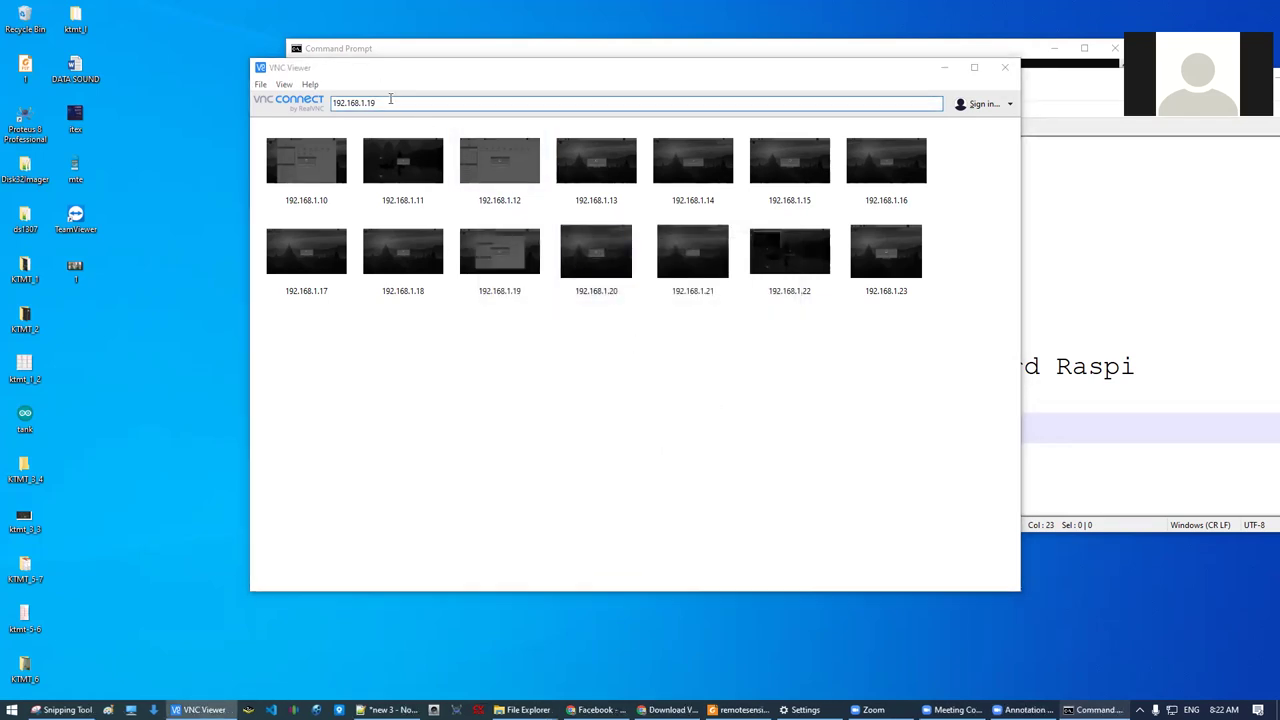
{"action": "key", "text": "Return"}
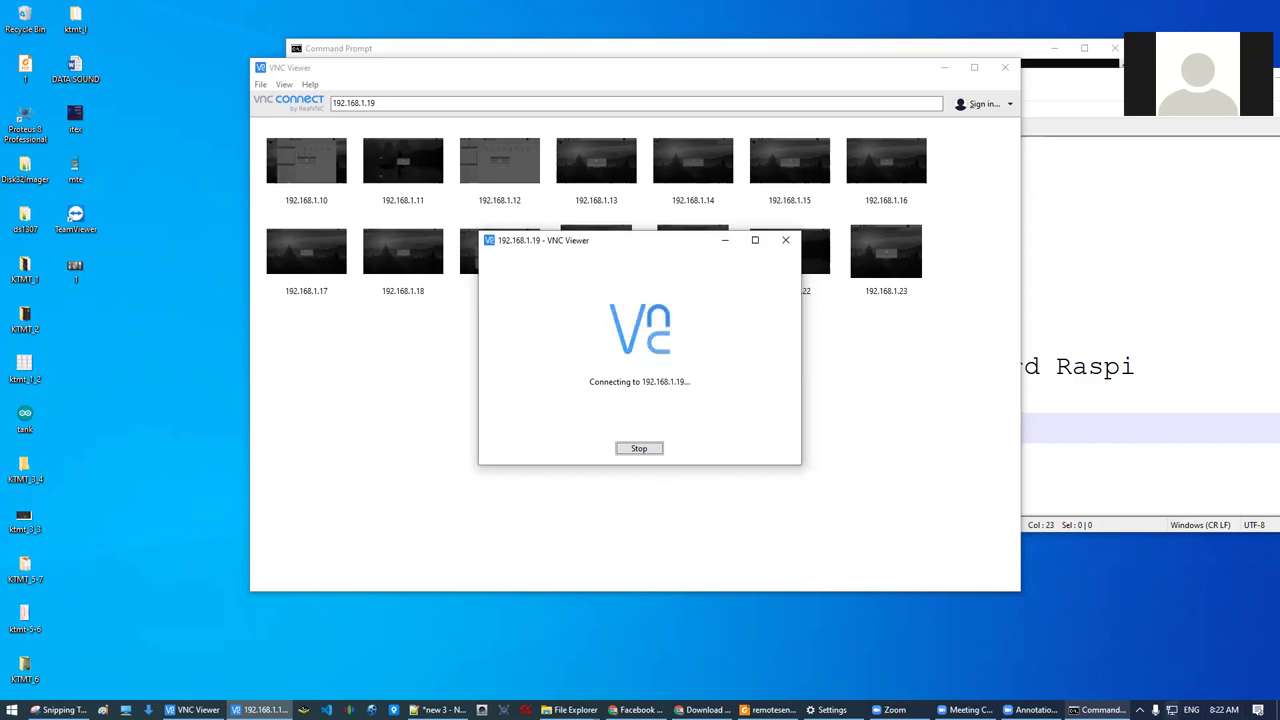
{"action": "left_click", "coordinate": [1172, 710]}
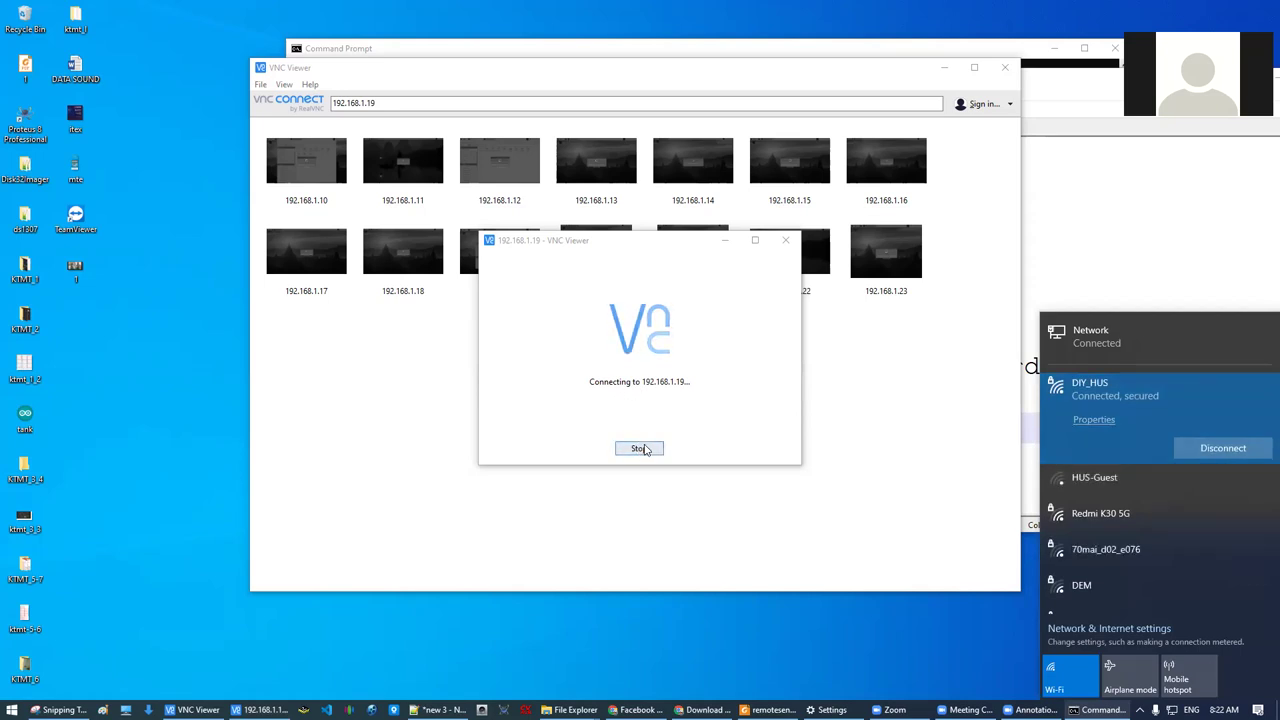
{"action": "left_click", "coordinate": [638, 448]}
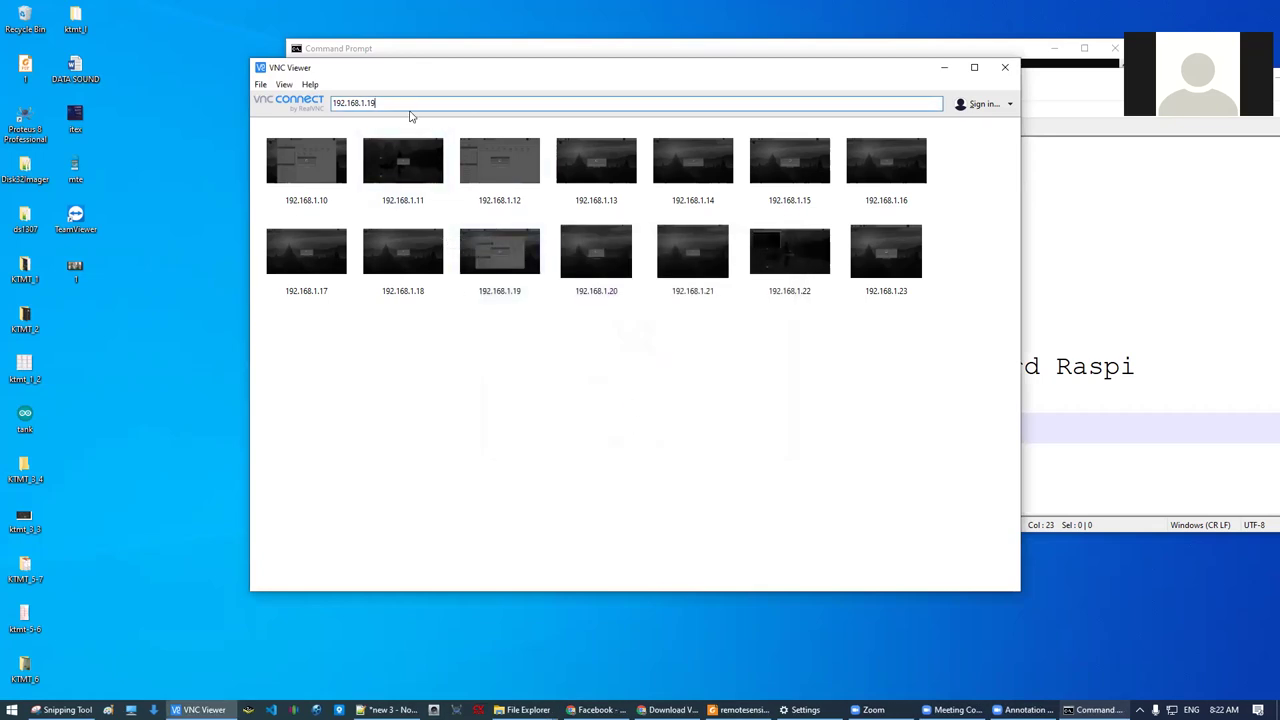
{"action": "key", "text": "Return"}
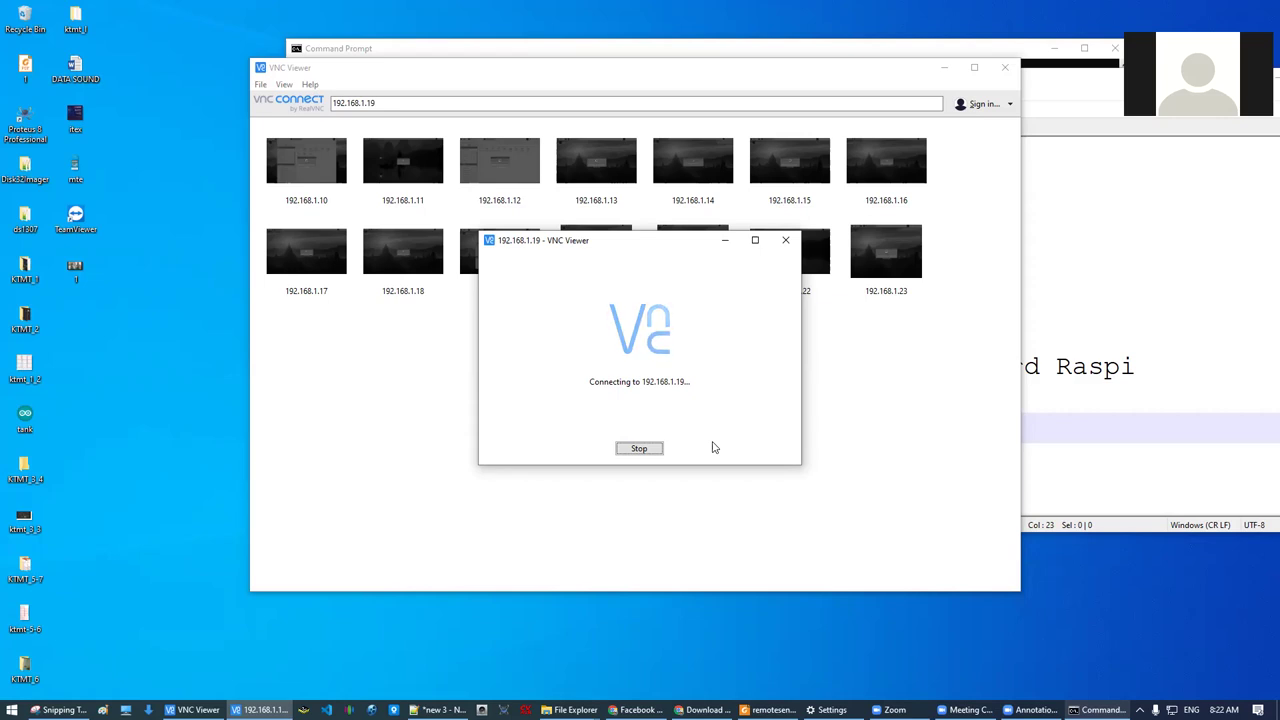
{"action": "left_click", "coordinate": [627, 448]}
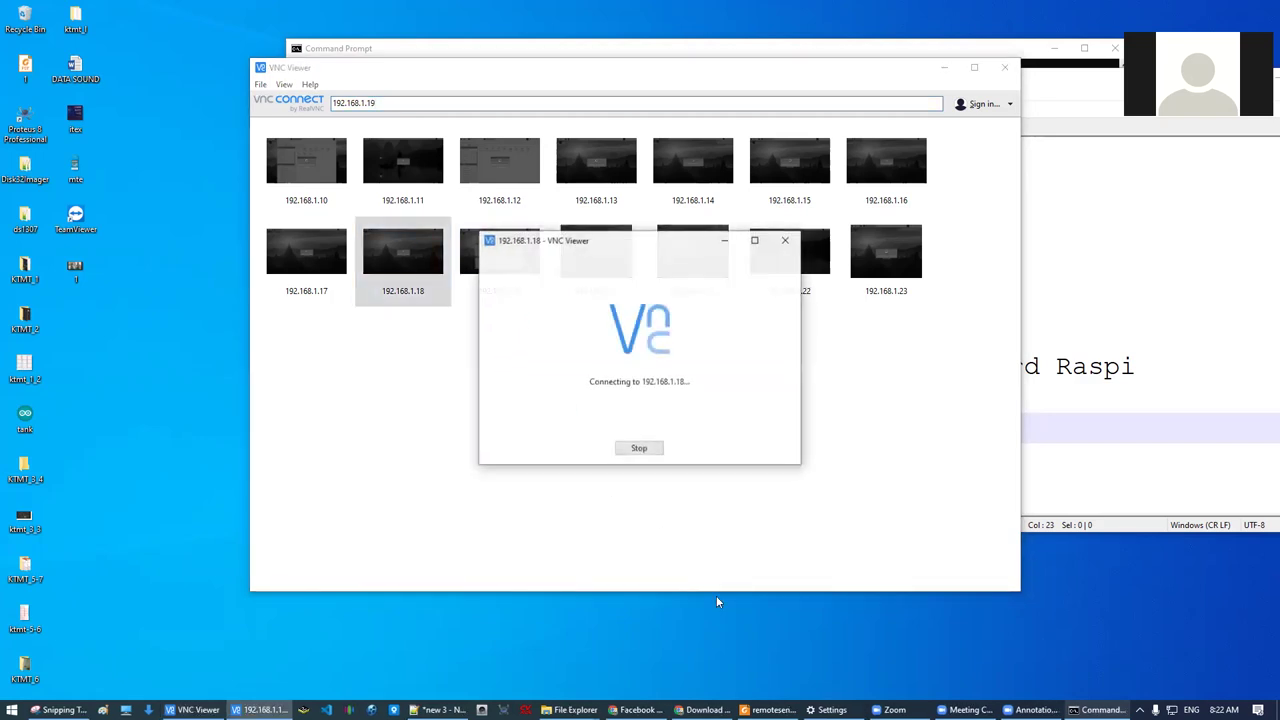
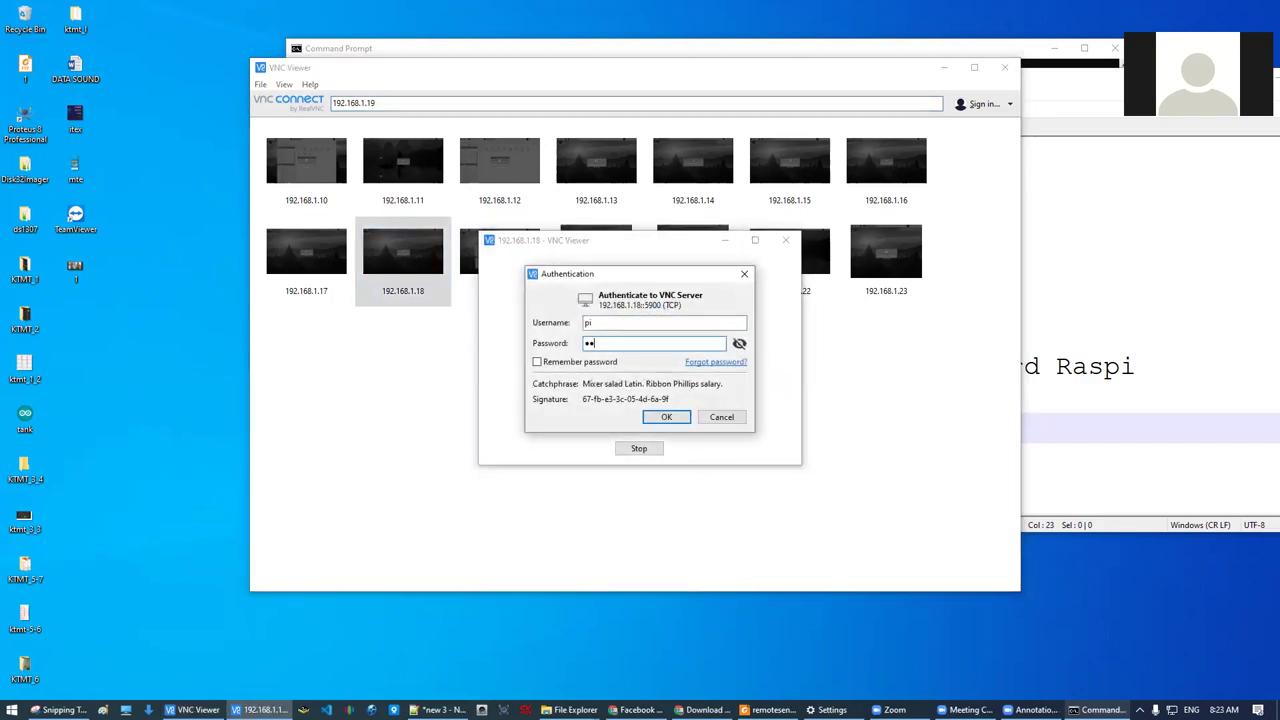
- Enter the Pi's password for 192.168.1.18 and confirm the login
{"action": "left_click", "coordinate": [666, 418]}
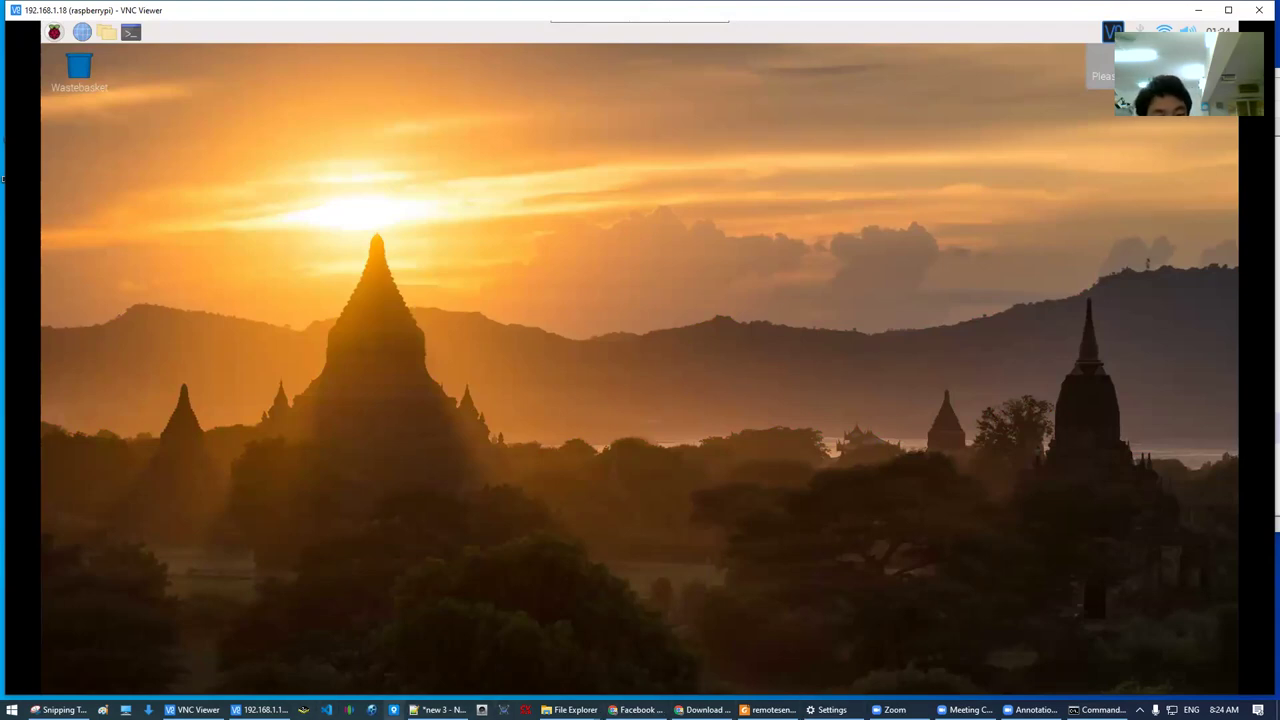
- Show the Notepad++ IP notes, select the example lines, then return to the Pi desktop
{"action": "left_click", "coordinate": [440, 709]}
{"action": "left_click_drag", "start_coordinate": [771, 451], "coordinate": [228, 160]}
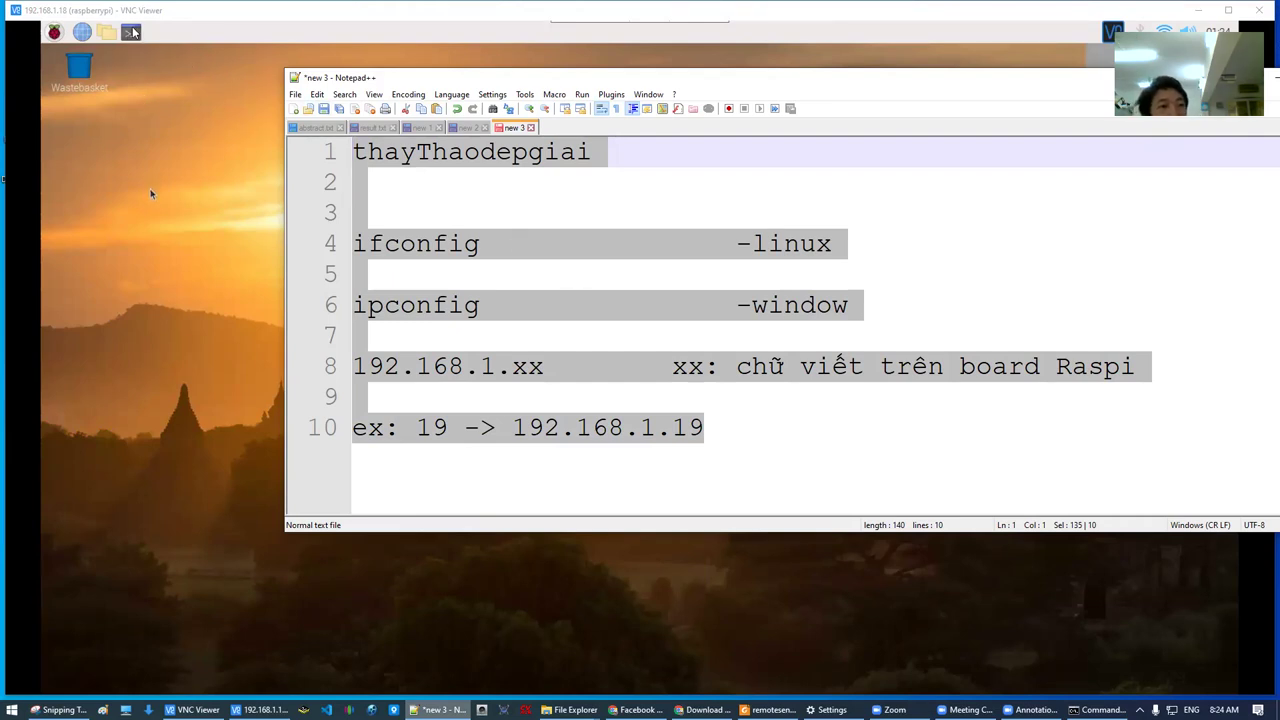
{"action": "left_click", "coordinate": [132, 35]}
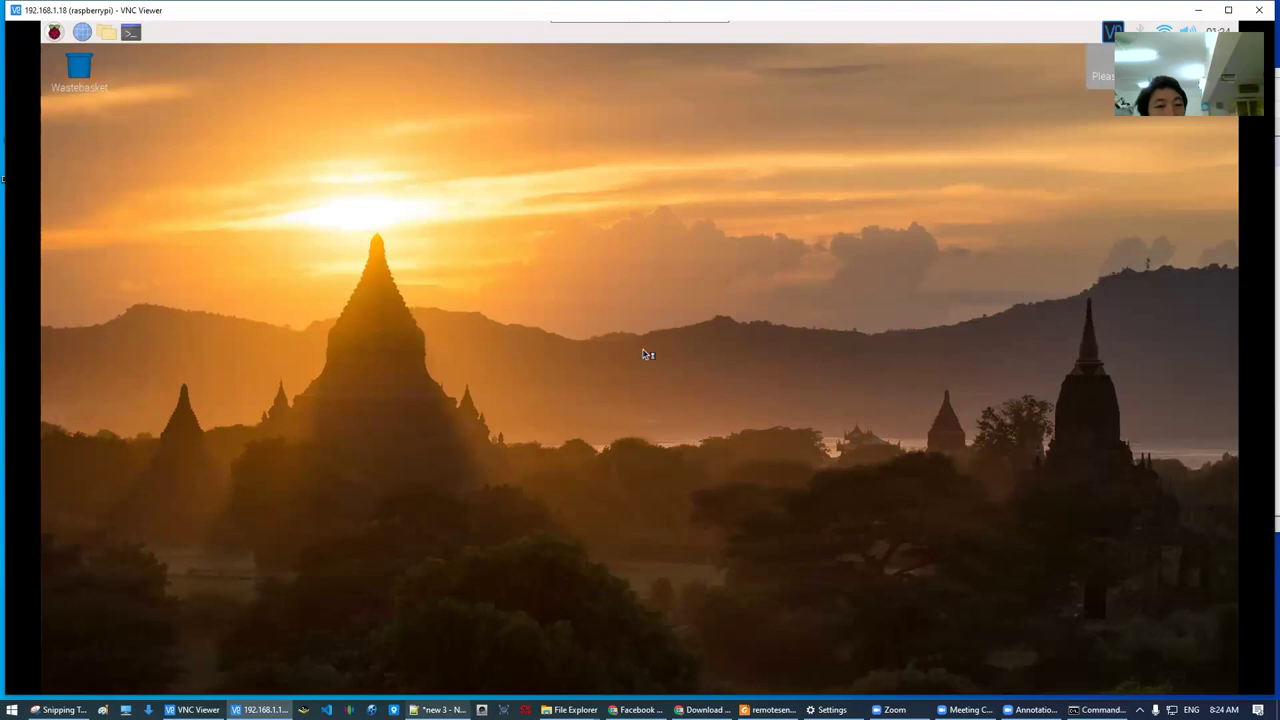